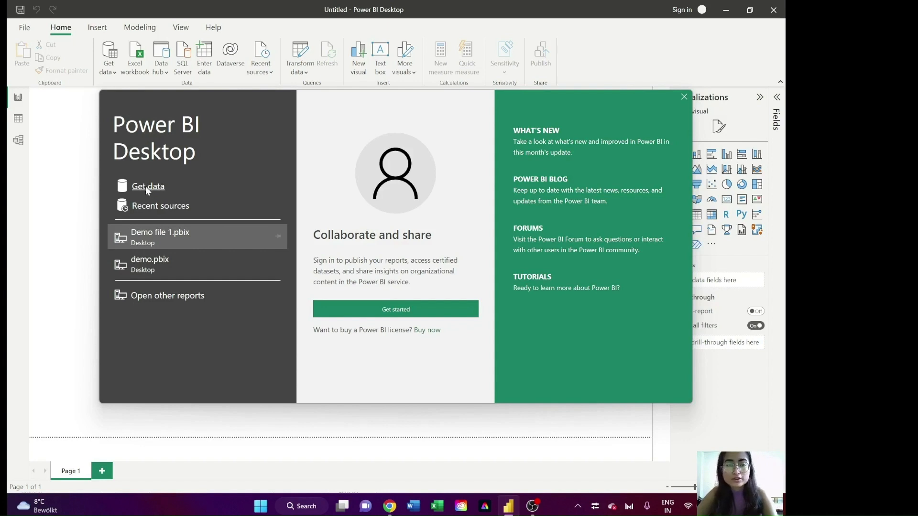
Step: Look through all available data source connectors and the Other category, and close the list without connecting
click(146, 186)
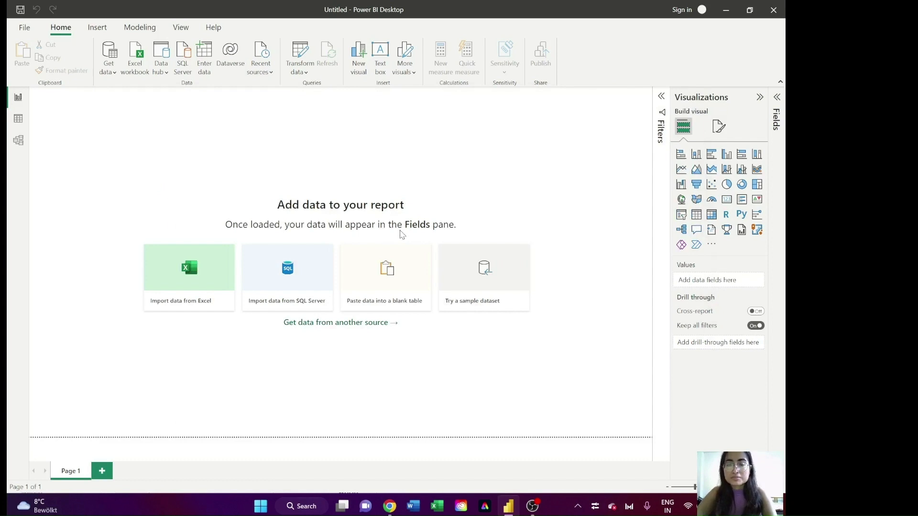
click(166, 269)
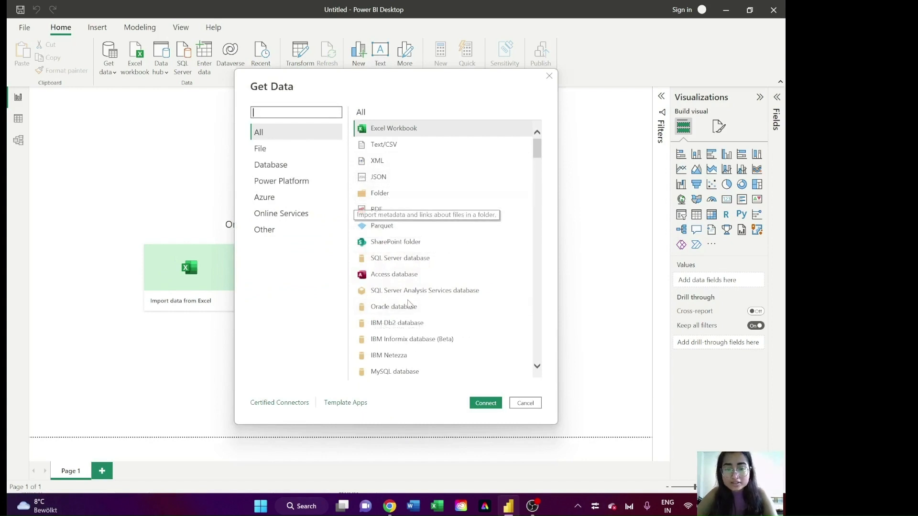
scroll(410, 306, down, 20)
scroll(410, 306, down, 3)
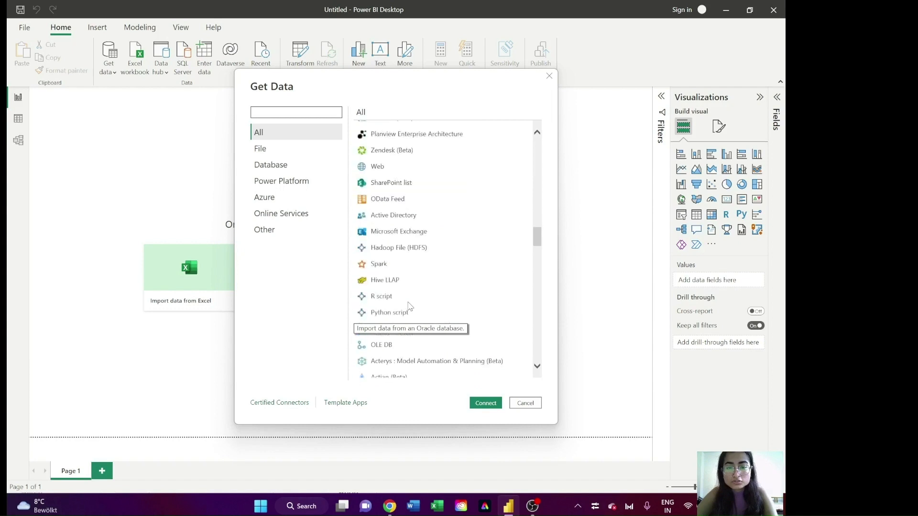
scroll(412, 304, down, 3)
scroll(410, 303, down, 20)
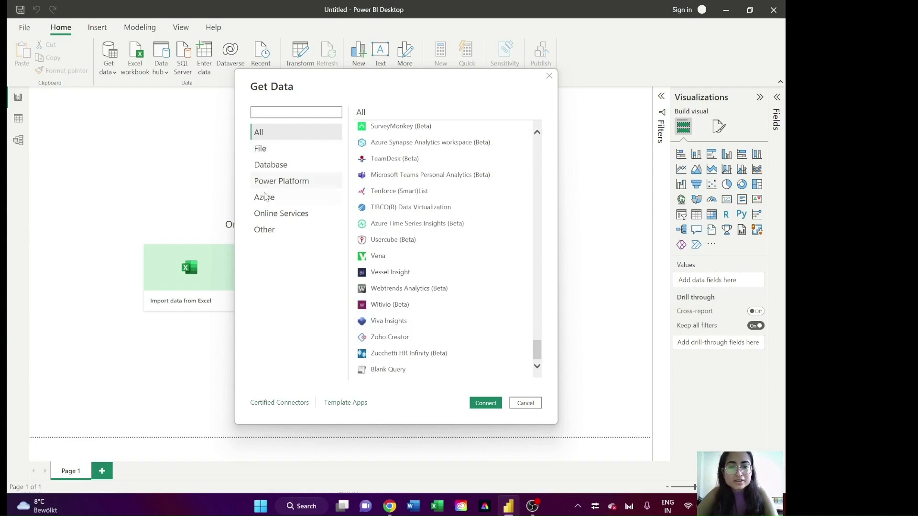
click(265, 231)
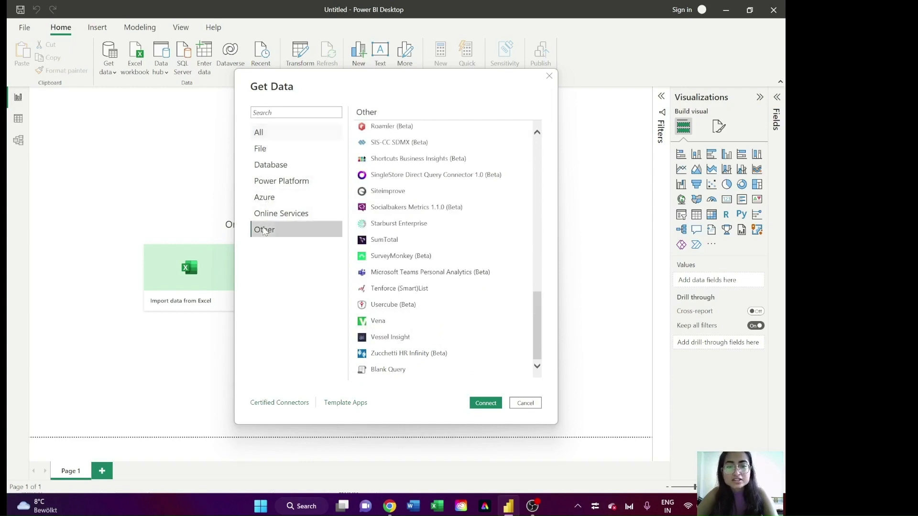
scroll(480, 298, up, 10)
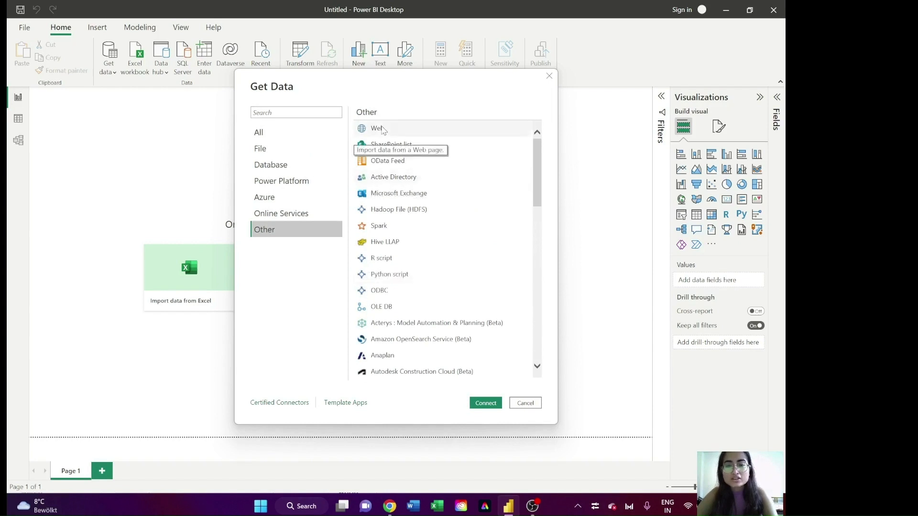
click(525, 404)
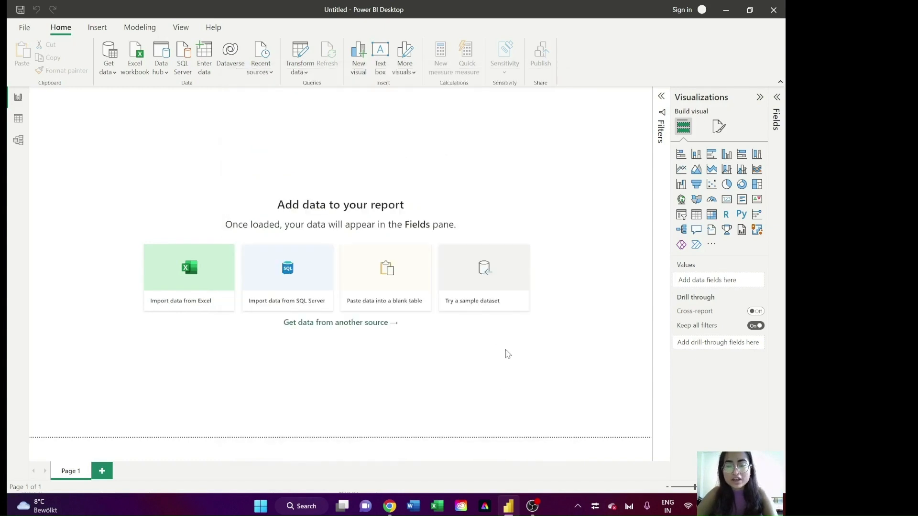
Step: Load the built-in sample data and preview the financials table of Financial Sample.xlsx
click(487, 302)
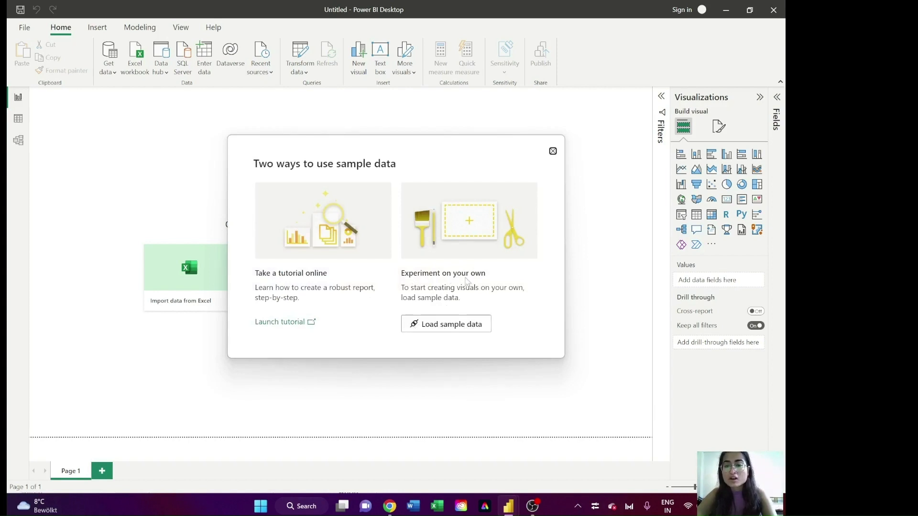
click(450, 330)
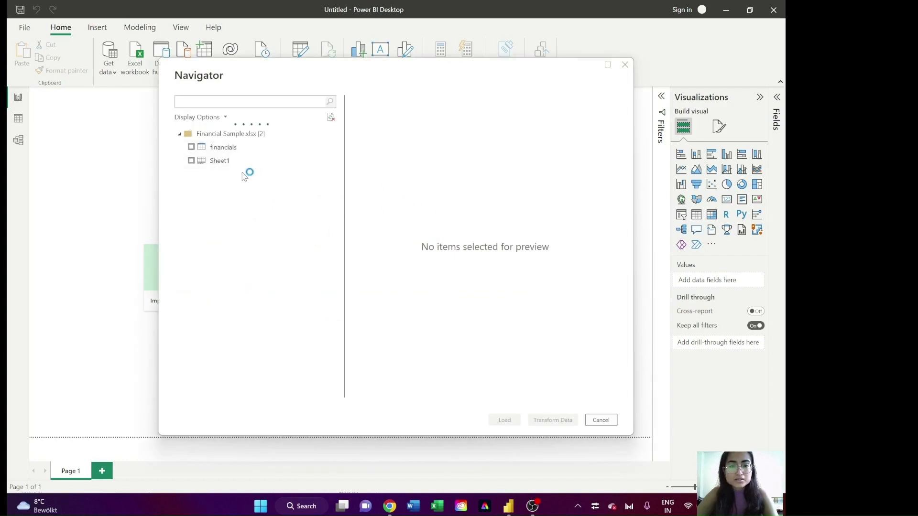
click(221, 152)
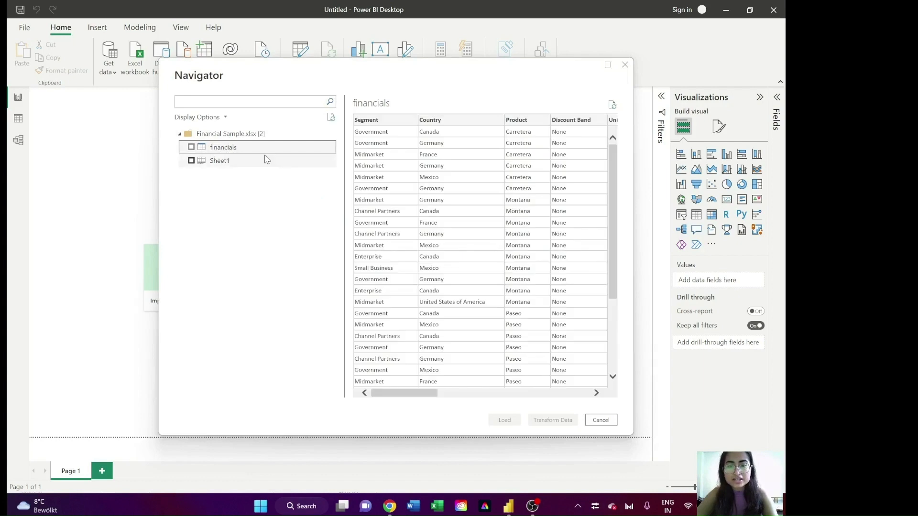
Step: Examine the columns in the previews of the financials table and Sheet1
scroll(504, 264, right, 3)
scroll(508, 267, left, 2)
scroll(507, 268, right, 5)
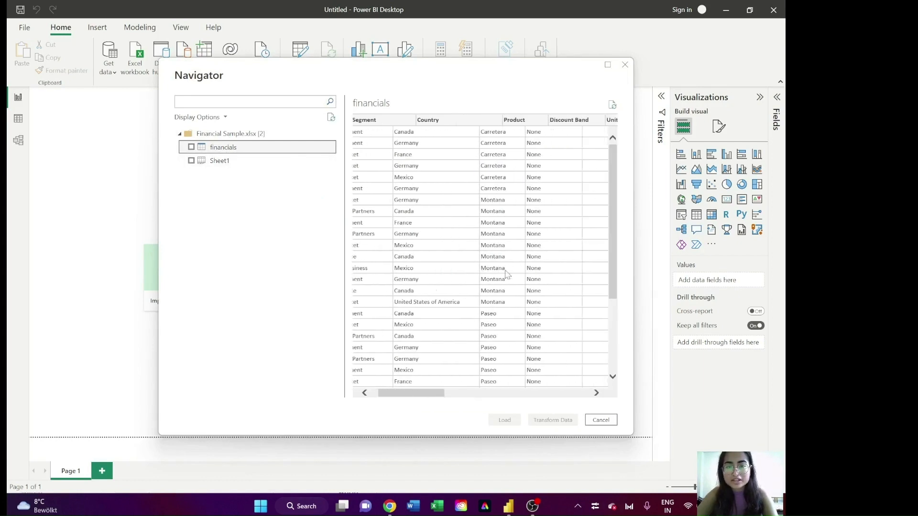
scroll(506, 273, left, 5)
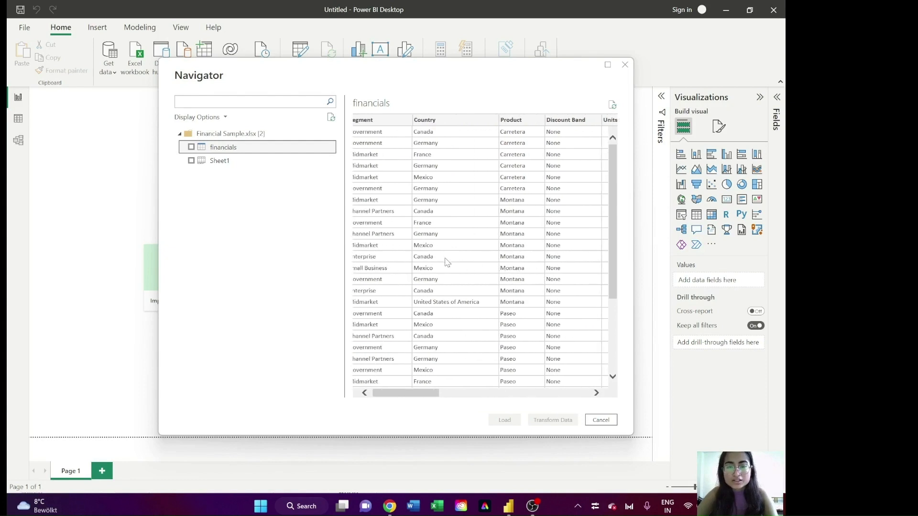
scroll(446, 261, left, 1)
click(223, 162)
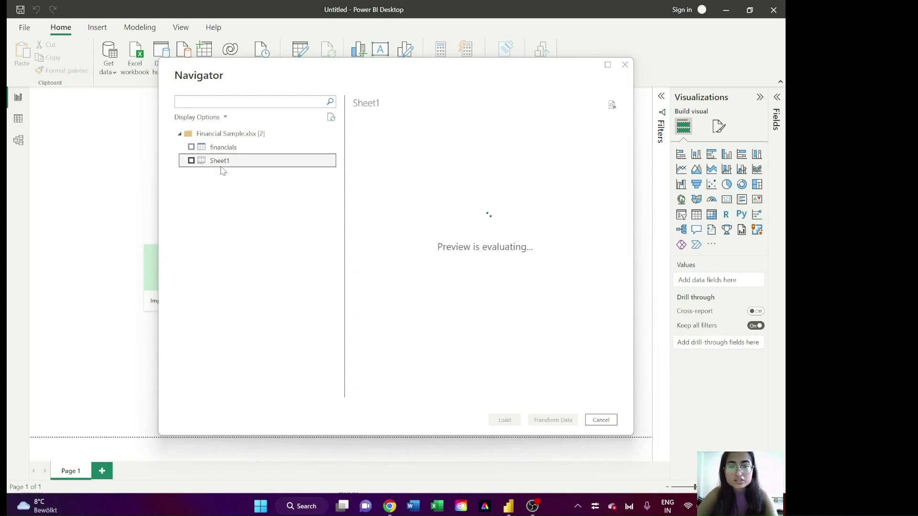
scroll(504, 191, right, 4)
scroll(504, 190, right, 5)
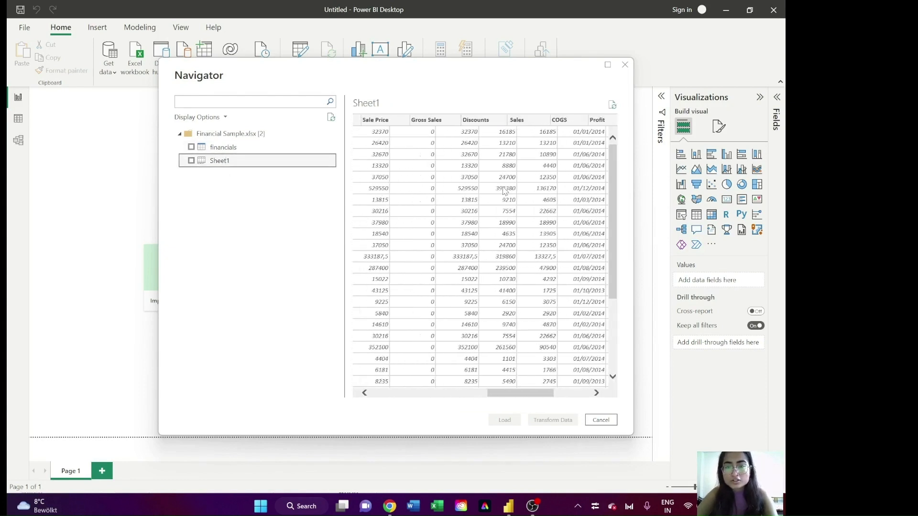
scroll(503, 190, left, 8)
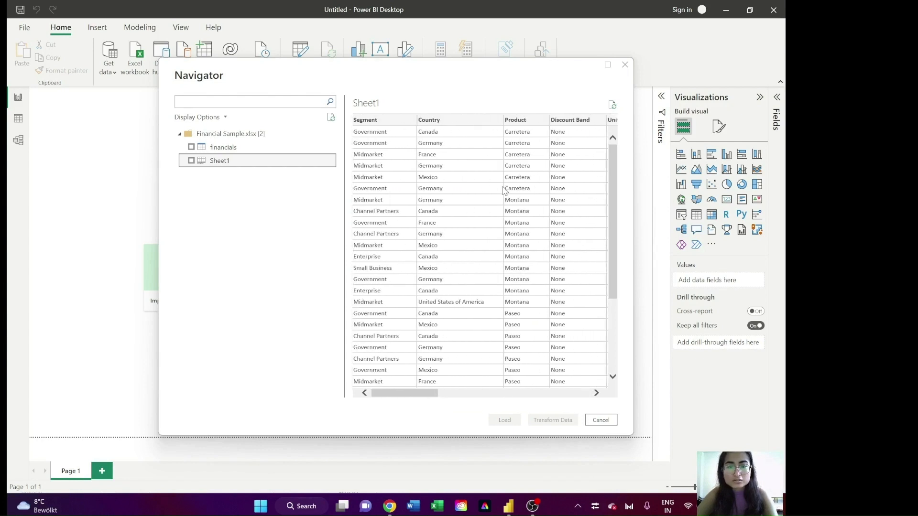
Step: Choose only the financials table for import and open it in the Power Query Editor for transformation
click(222, 149)
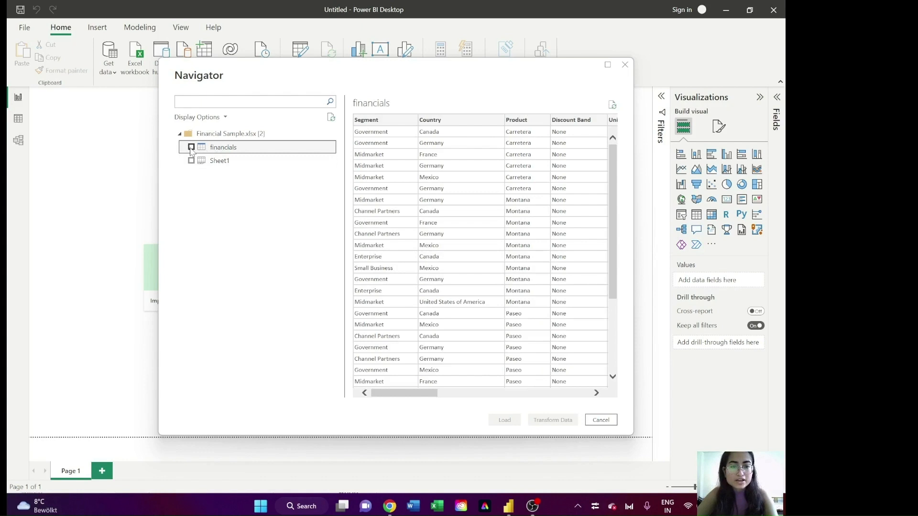
click(192, 148)
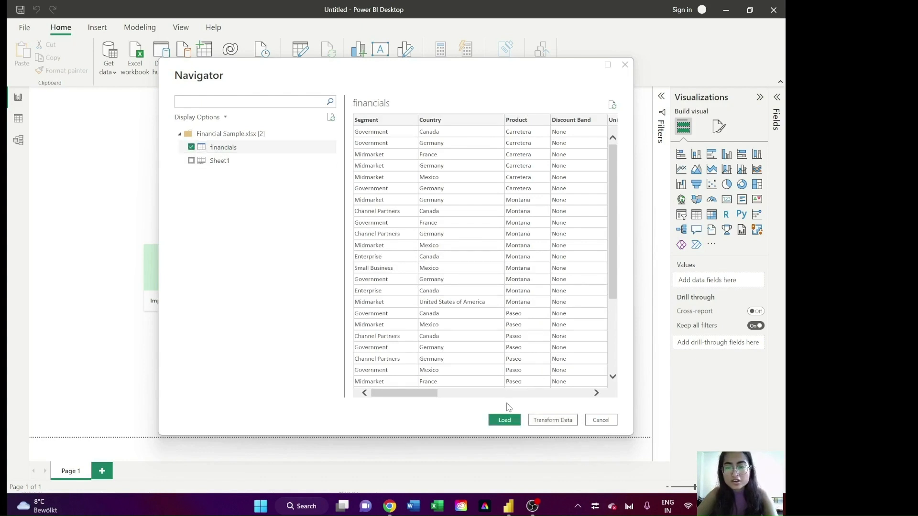
click(510, 420)
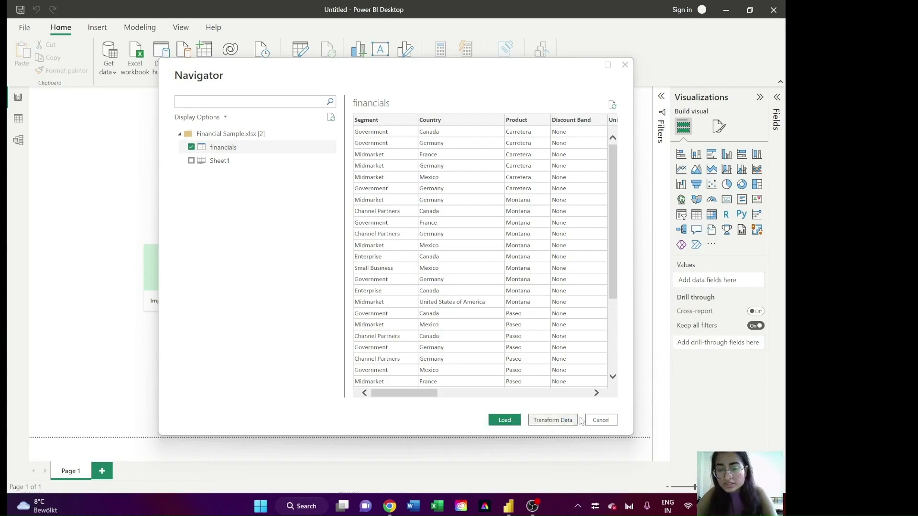
click(557, 421)
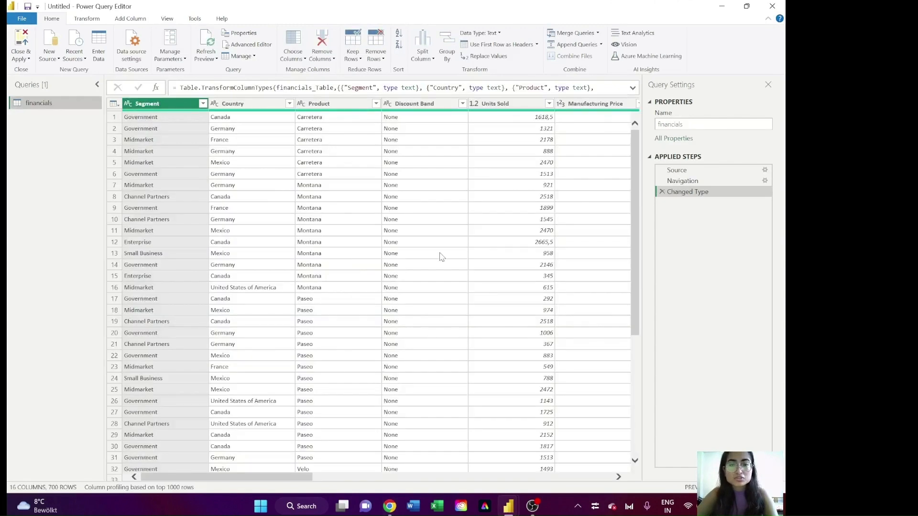
Step: Filter the Country column of the financials query to exclude Canada
scroll(441, 256, right, 10)
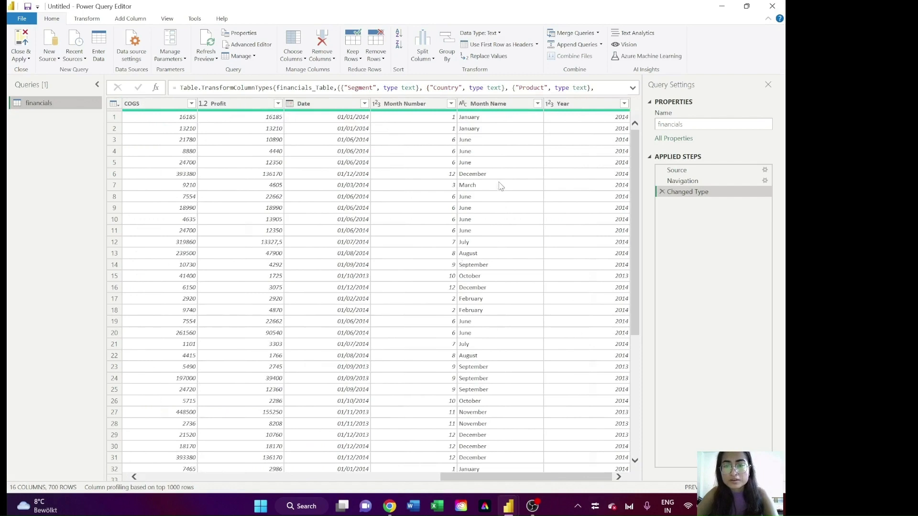
scroll(296, 214, left, 10)
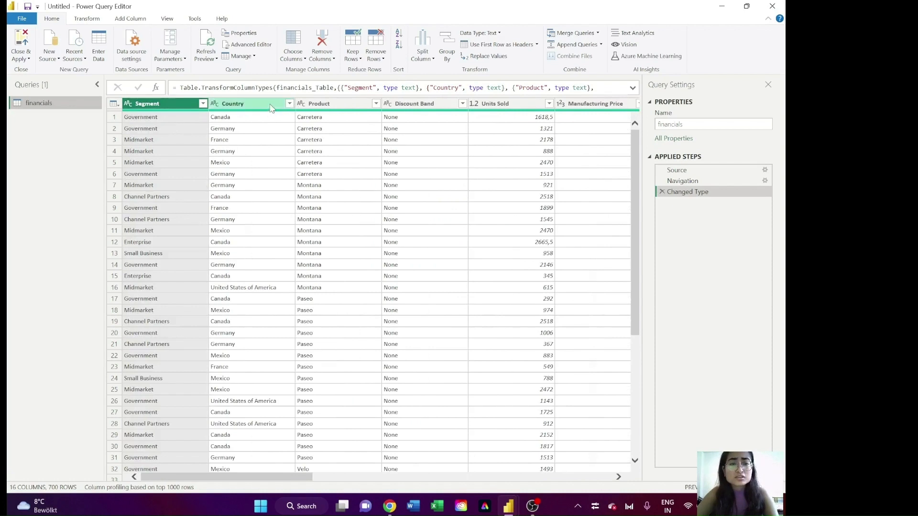
click(289, 104)
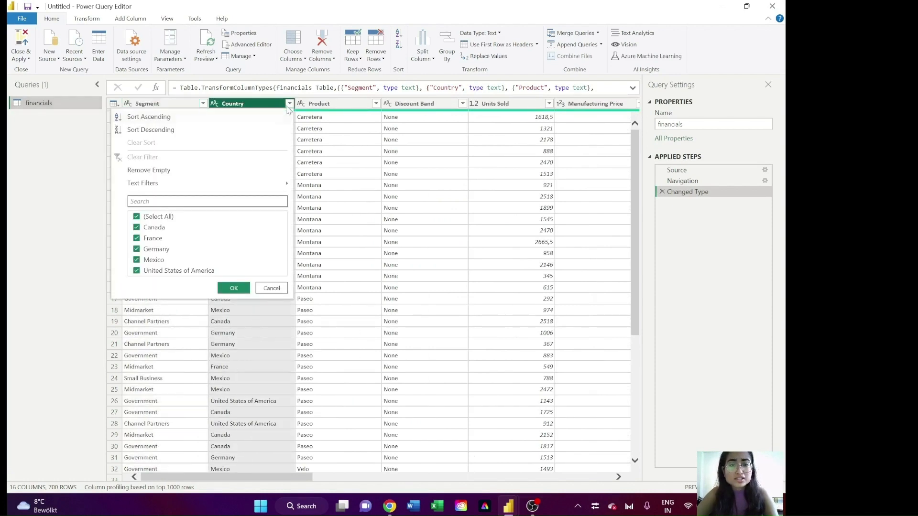
click(153, 232)
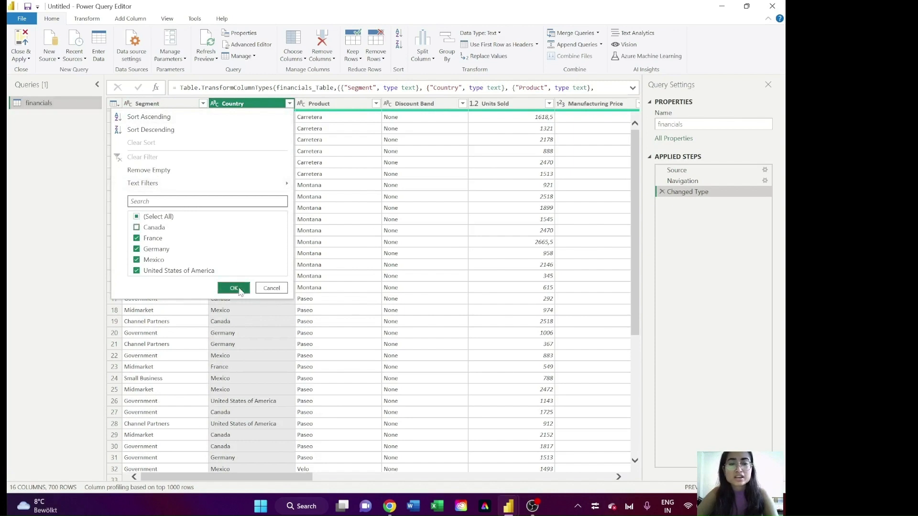
click(234, 288)
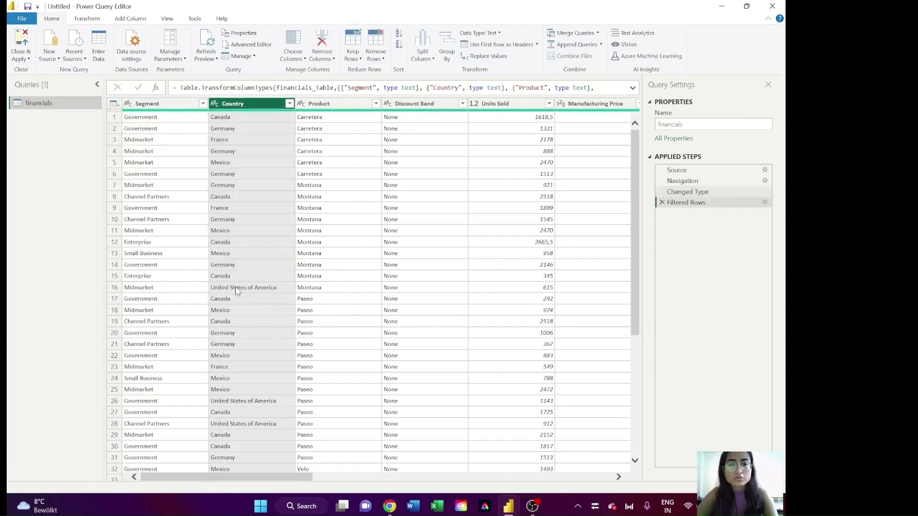
Step: Remove the Year and Date columns from the financials query
scroll(437, 305, right, 3)
scroll(437, 305, right, 10)
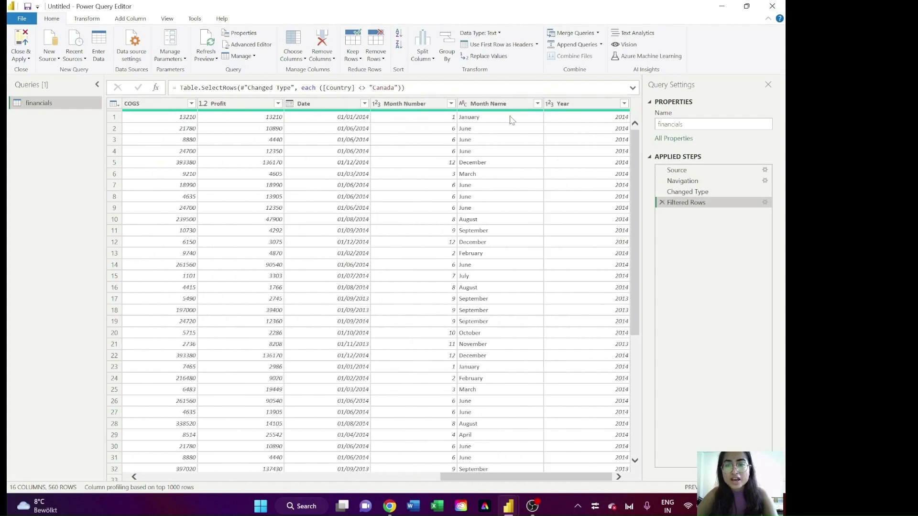
right_click(598, 104)
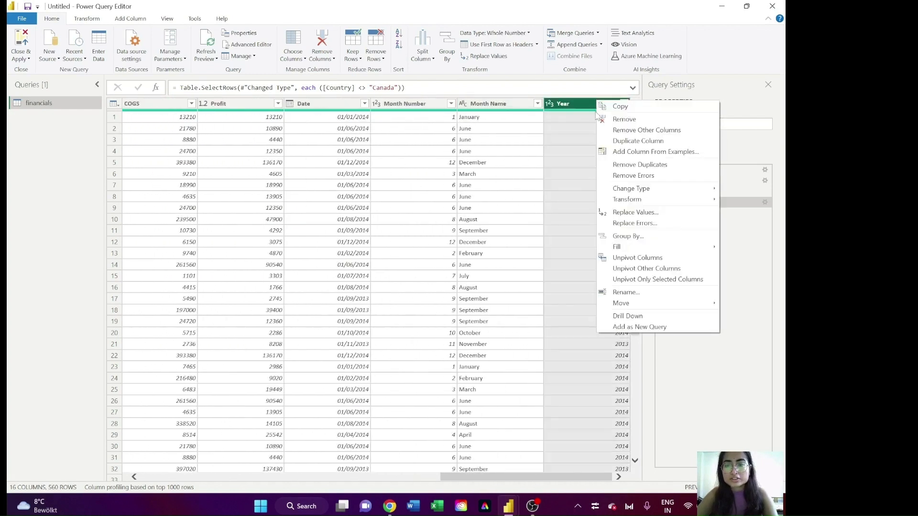
click(617, 117)
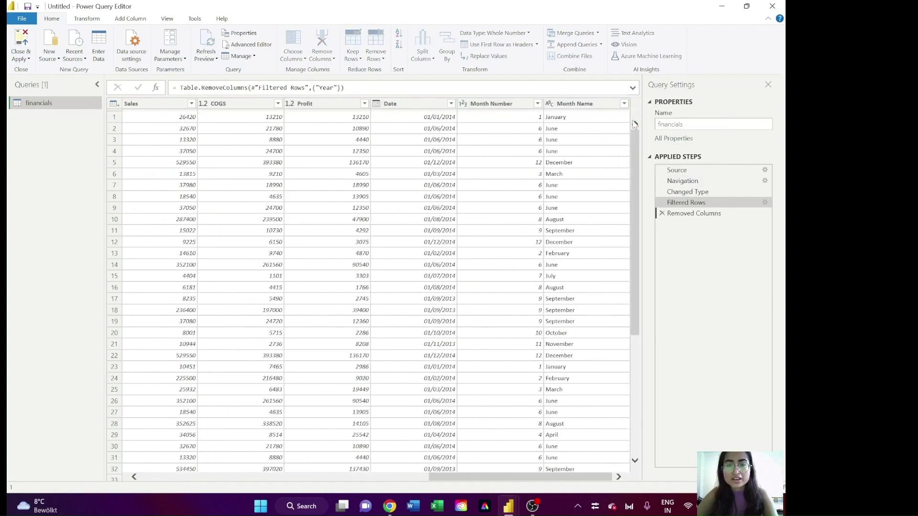
right_click(424, 103)
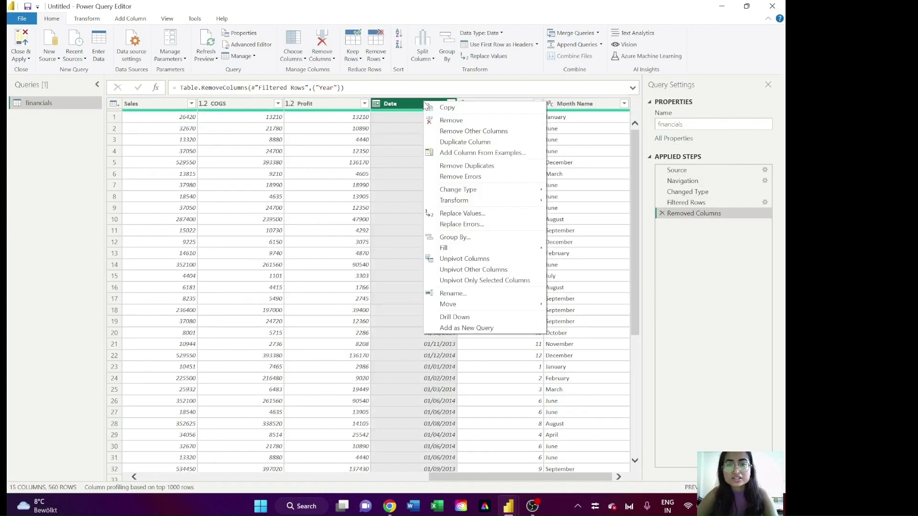
click(452, 120)
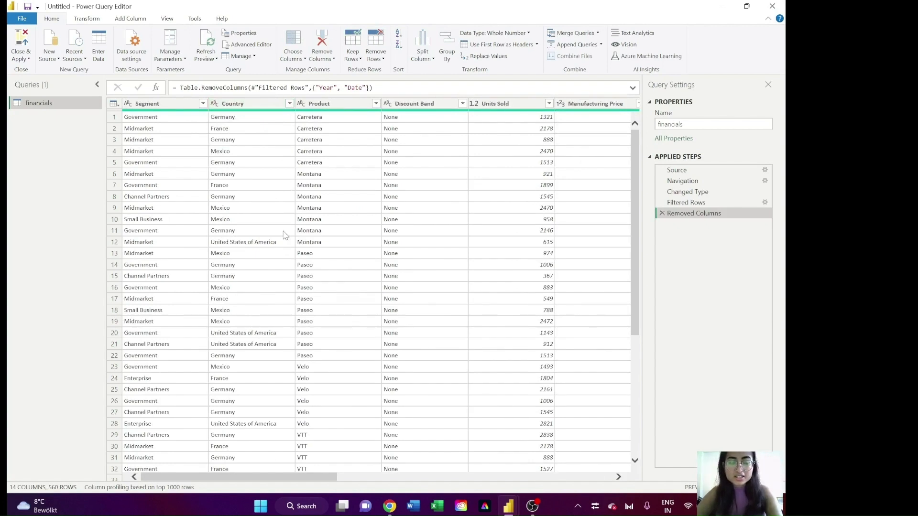
Step: Review the Country filter's settings, delete the Filtered Rows applied step and check the Country column's values
click(699, 203)
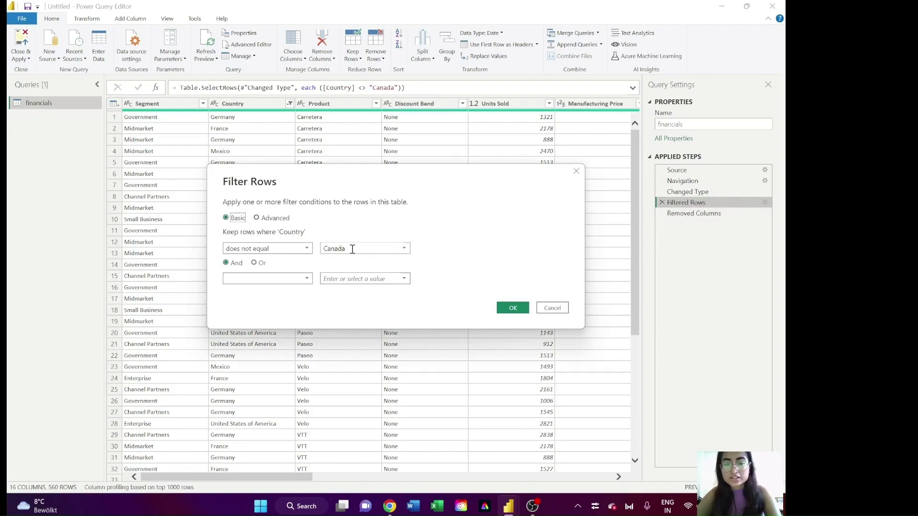
click(545, 312)
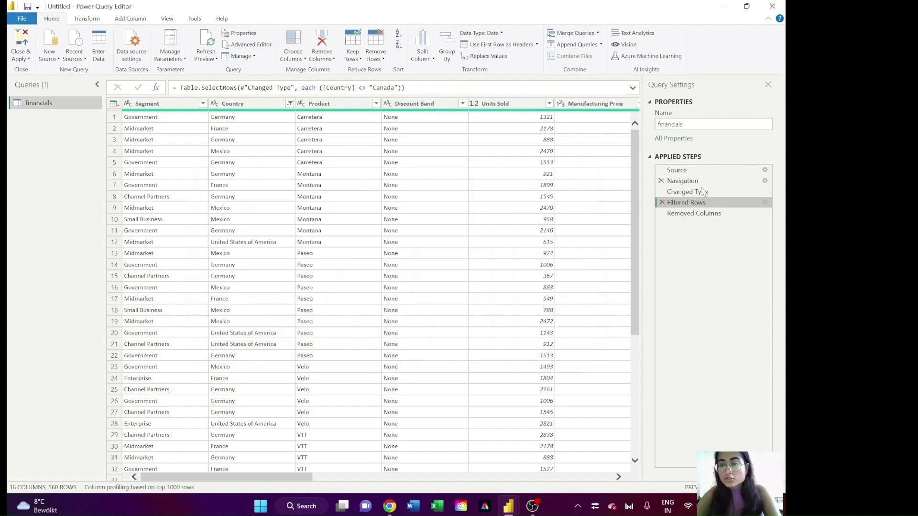
click(662, 203)
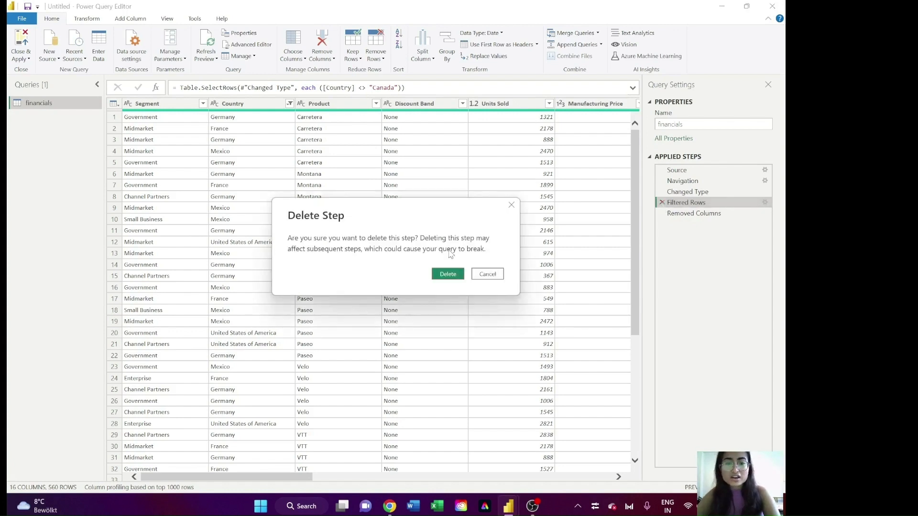
click(448, 274)
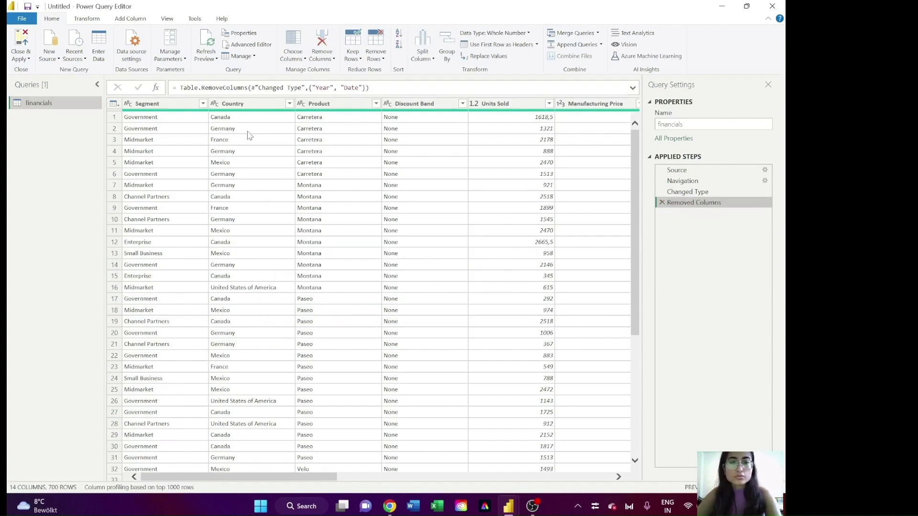
click(231, 118)
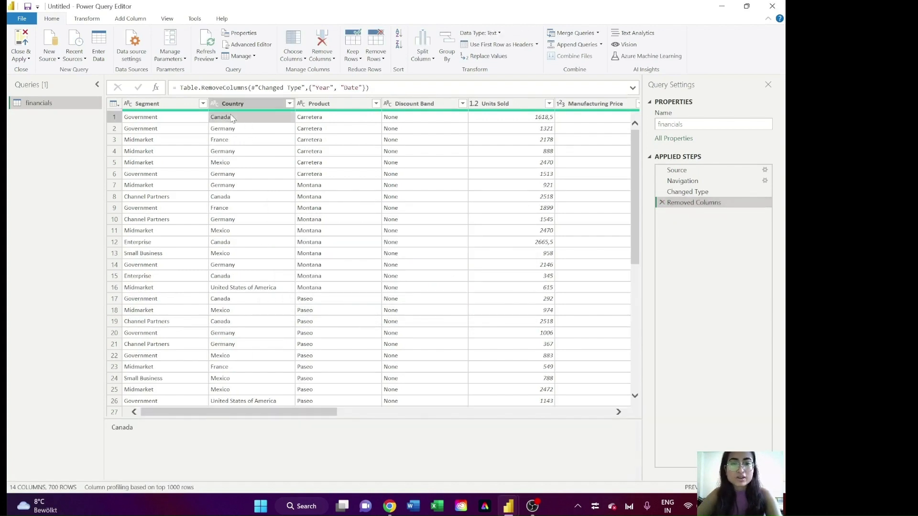
click(235, 164)
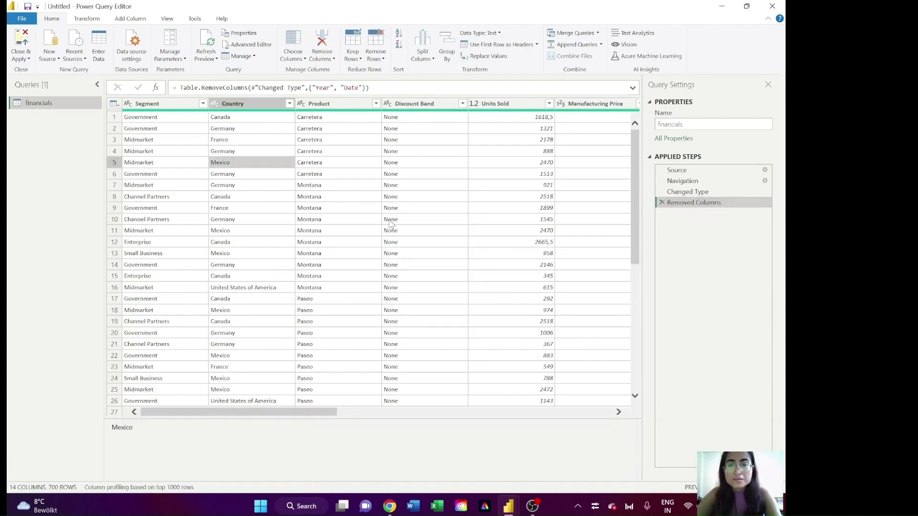
Step: Change the data type of the Units Sold column in the financials query to Whole Number
scroll(383, 216, right, 3)
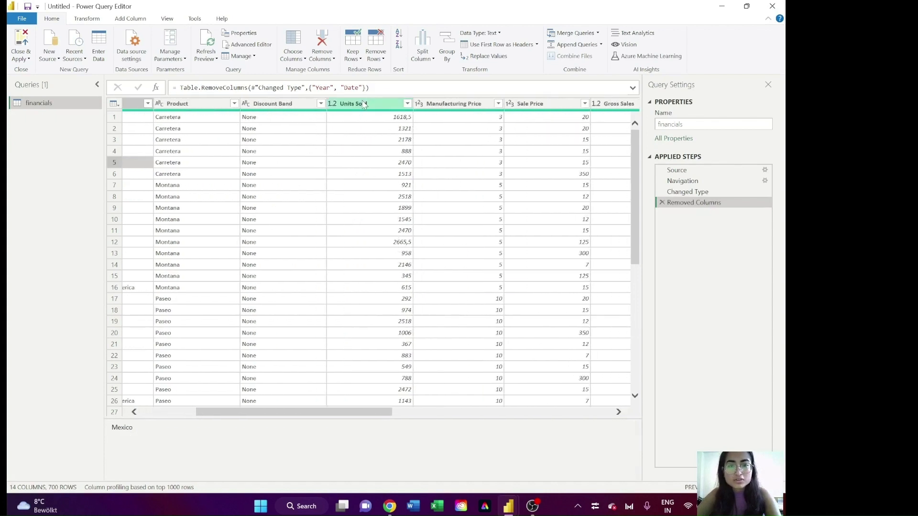
click(376, 245)
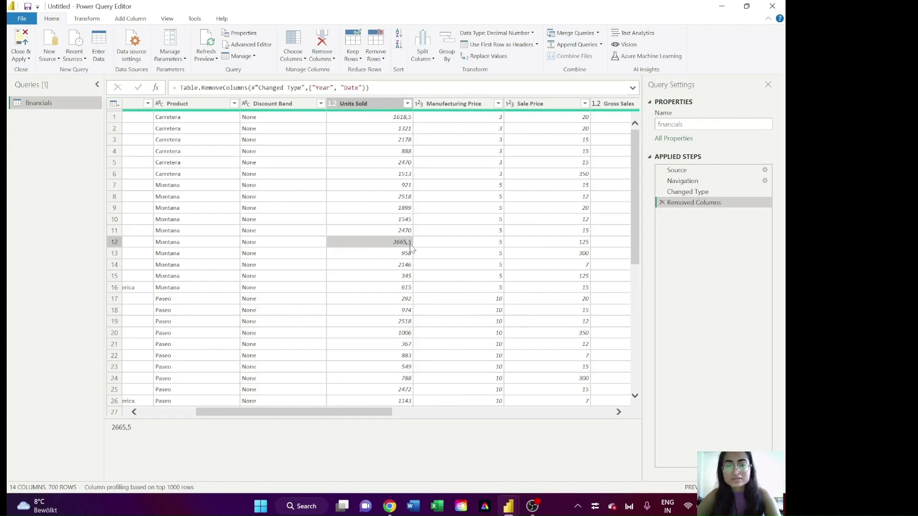
right_click(386, 108)
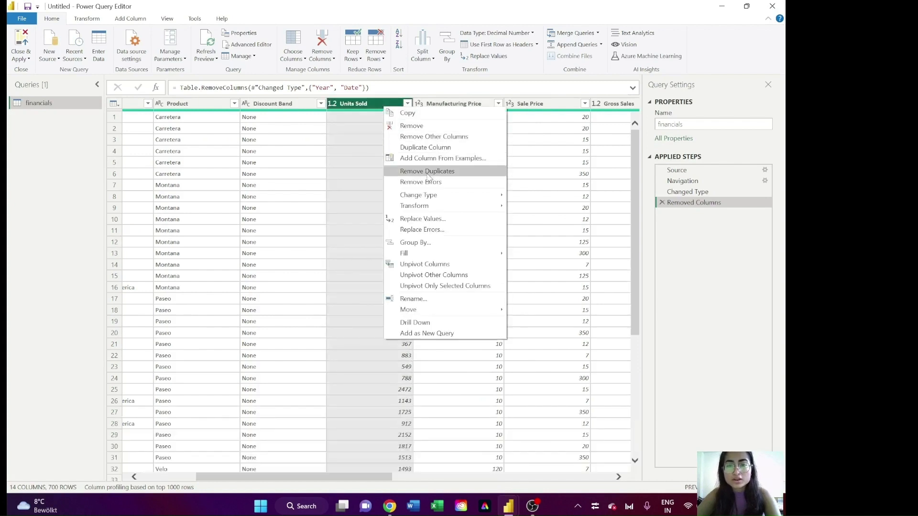
right_click(378, 100)
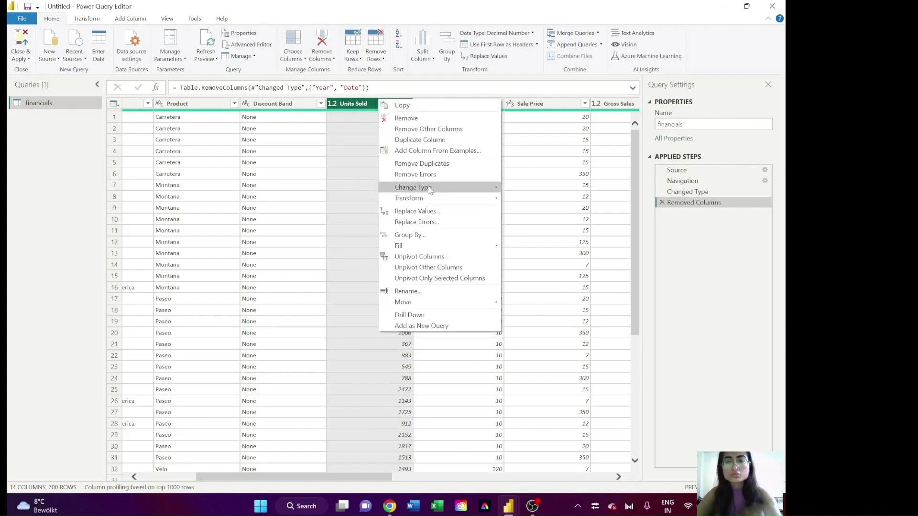
mouse_move(429, 190)
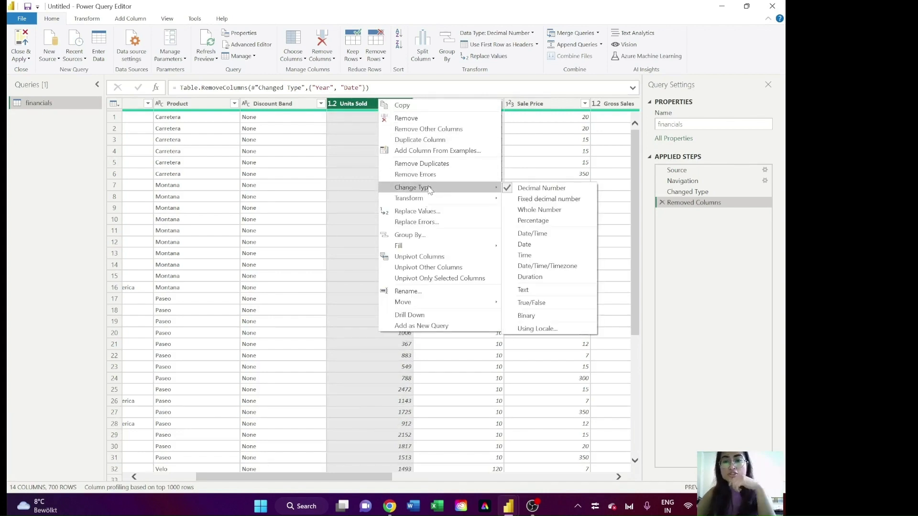
click(541, 212)
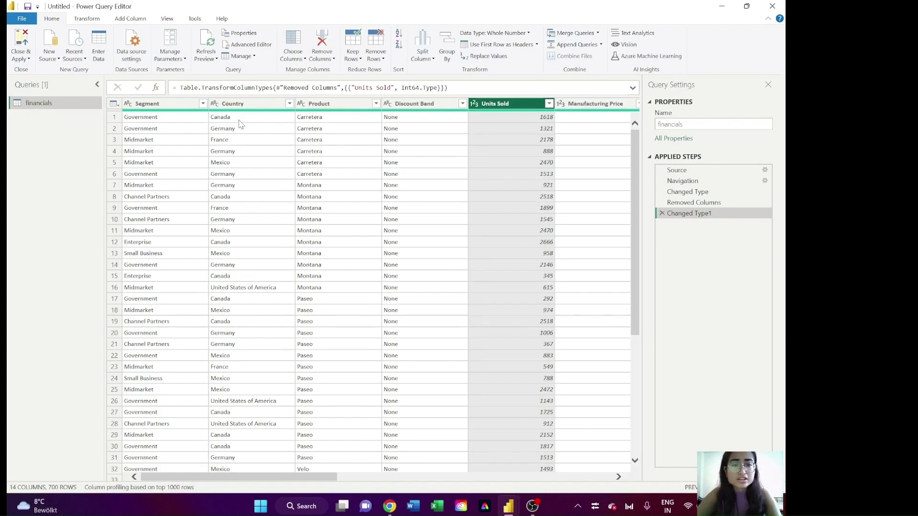
Step: Start a new Web source, switch to Chrome and copy the address of Wikipedia's List of countries and dependencies by population page
click(45, 59)
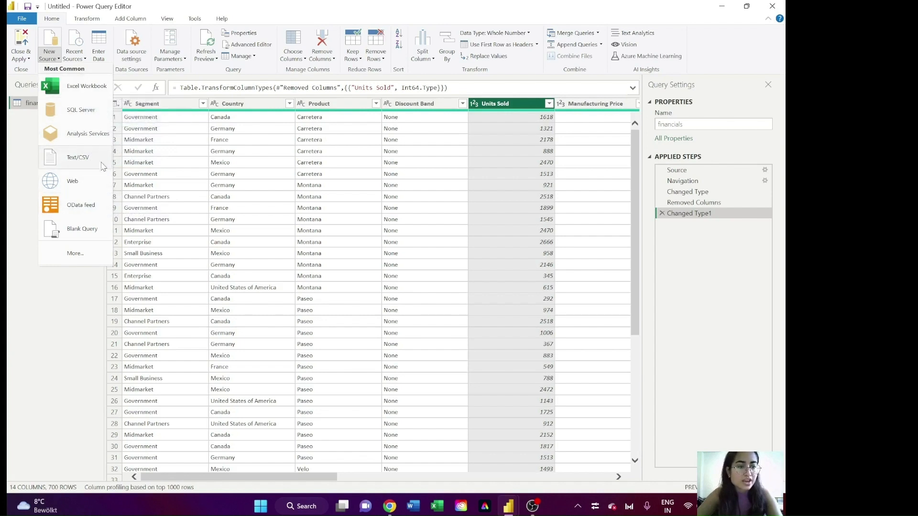
click(72, 181)
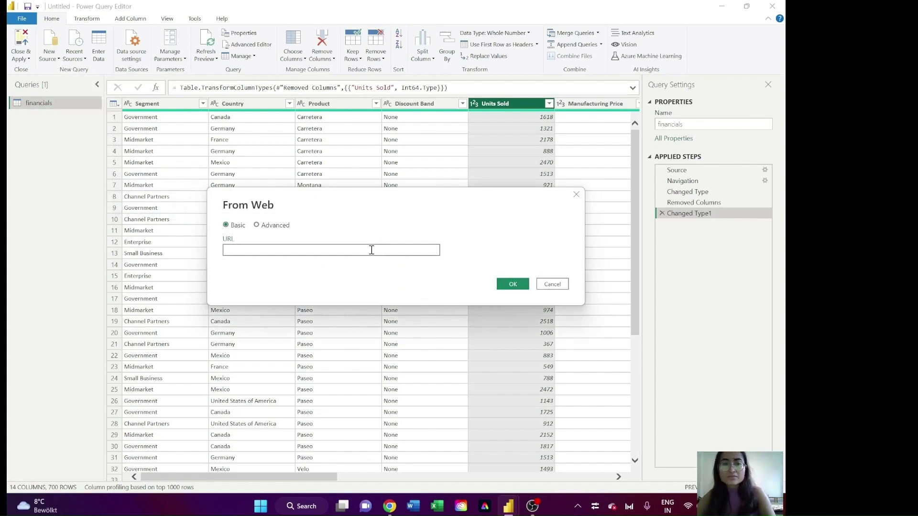
key(alt+Tab)
key(alt+Tab)
key(alt+Tab)
key(Tab)
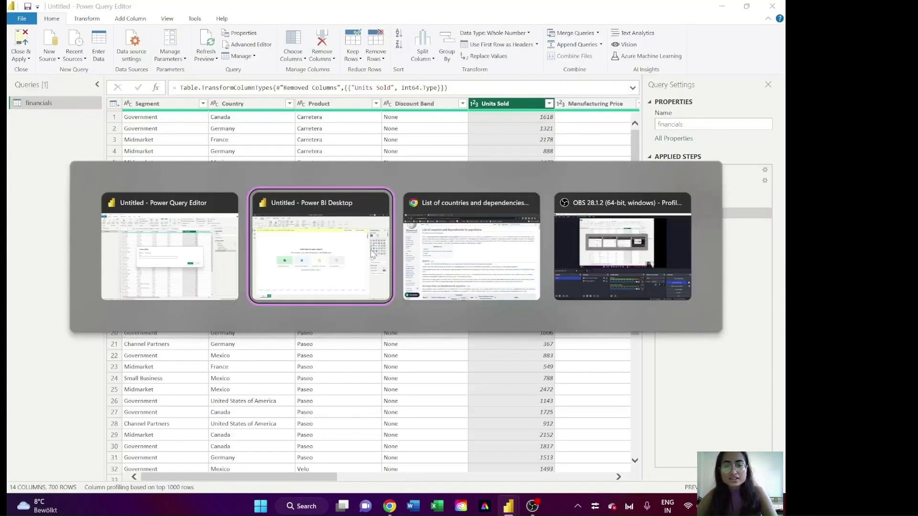
click(268, 29)
key(super+c)
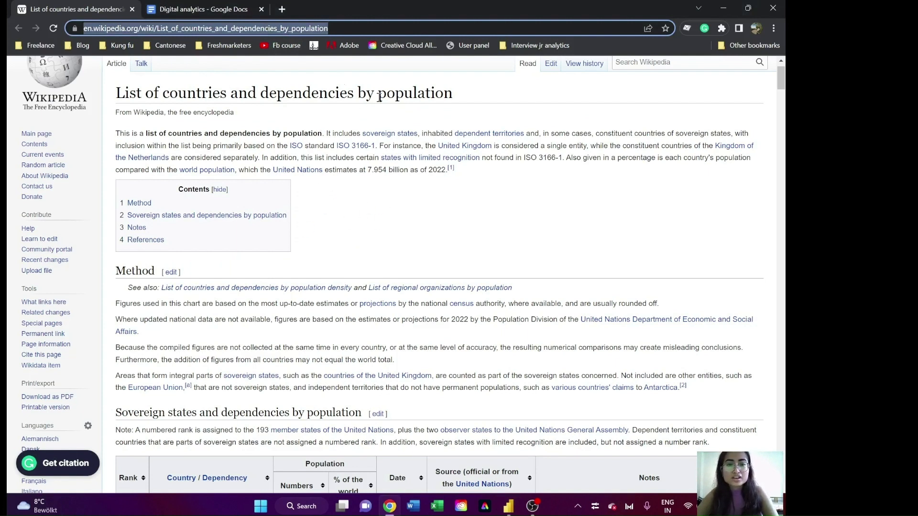
Step: Back in the Power Query Editor, paste the copied Wikipedia address as the web source's URL and connect to it
key(alt+Tab)
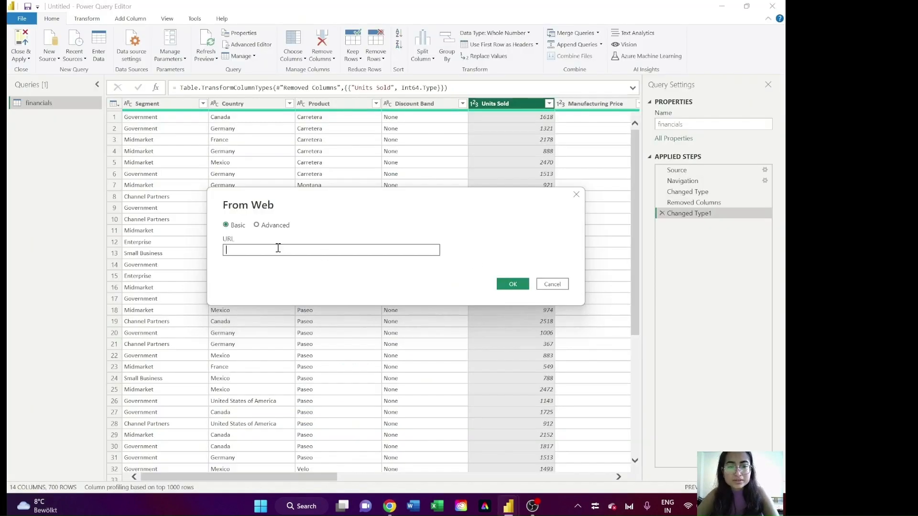
right_click(278, 248)
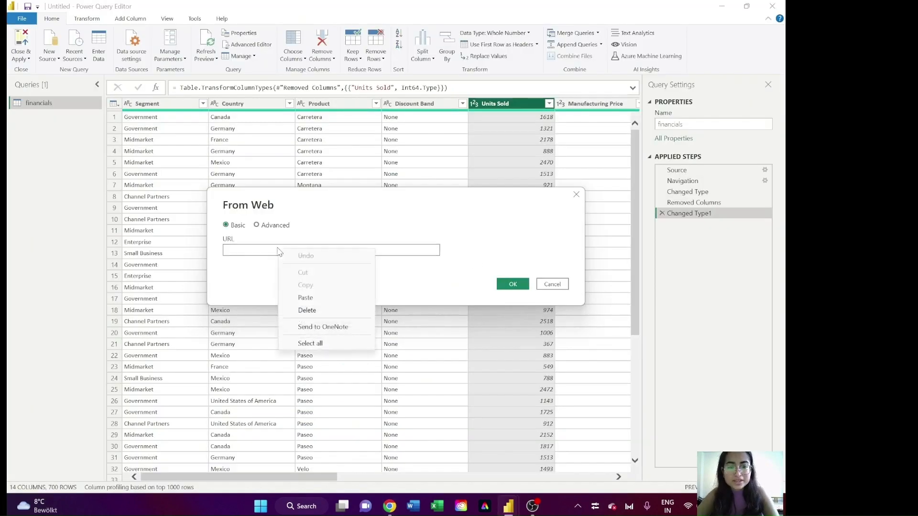
click(302, 297)
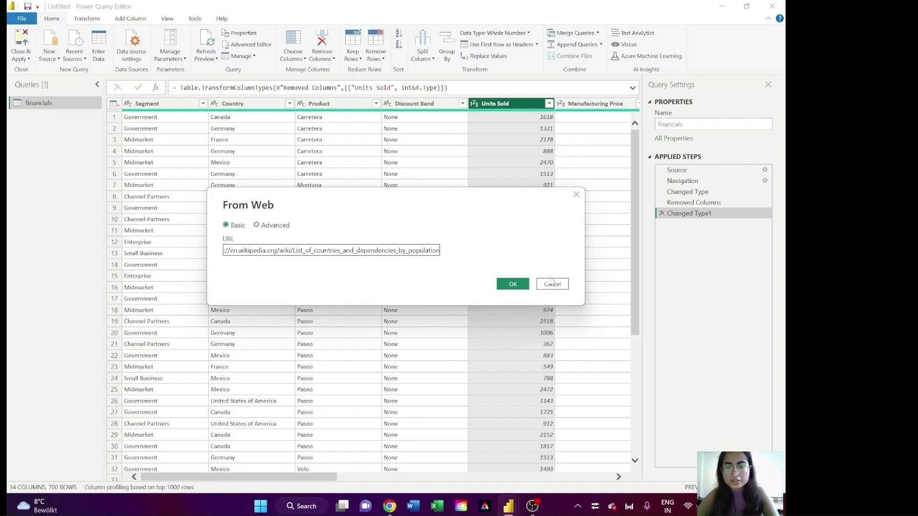
click(519, 284)
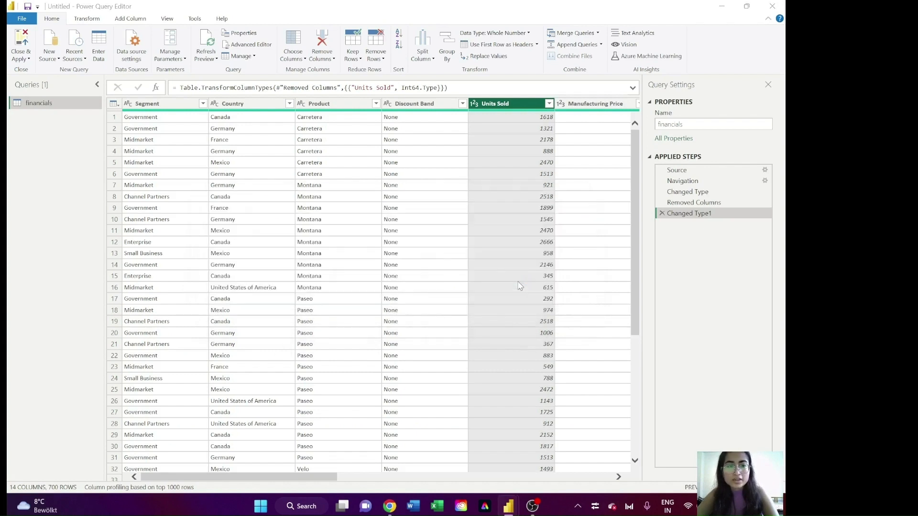
click(577, 269)
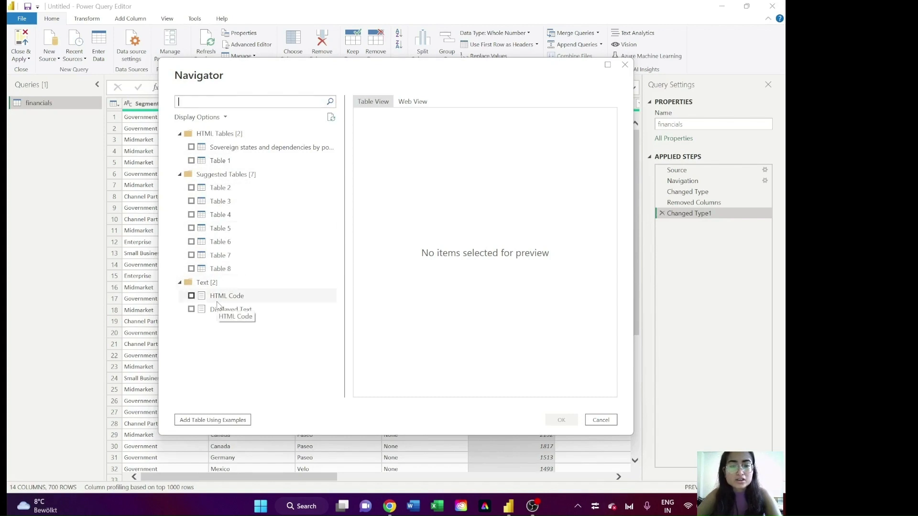
Step: Preview Table 8, Table 3 and the Sovereign states and dependencies by population table, and import only the latter
click(231, 269)
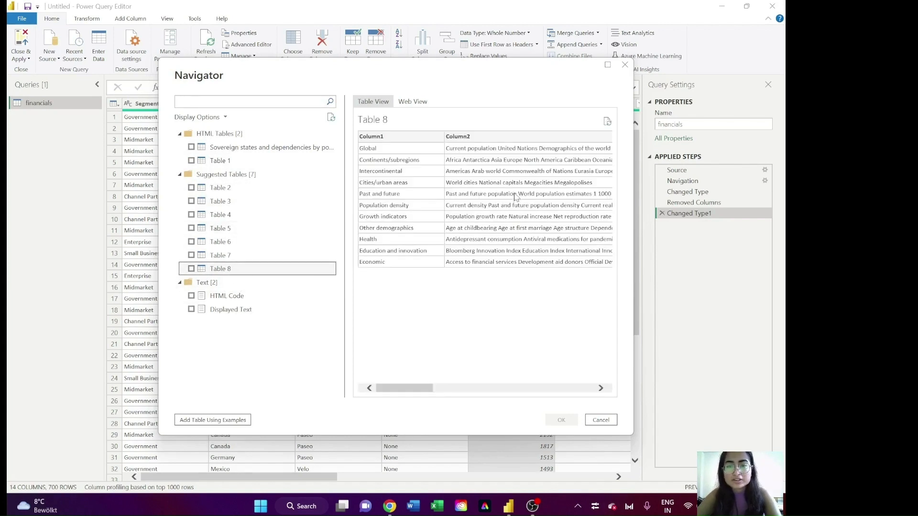
click(219, 201)
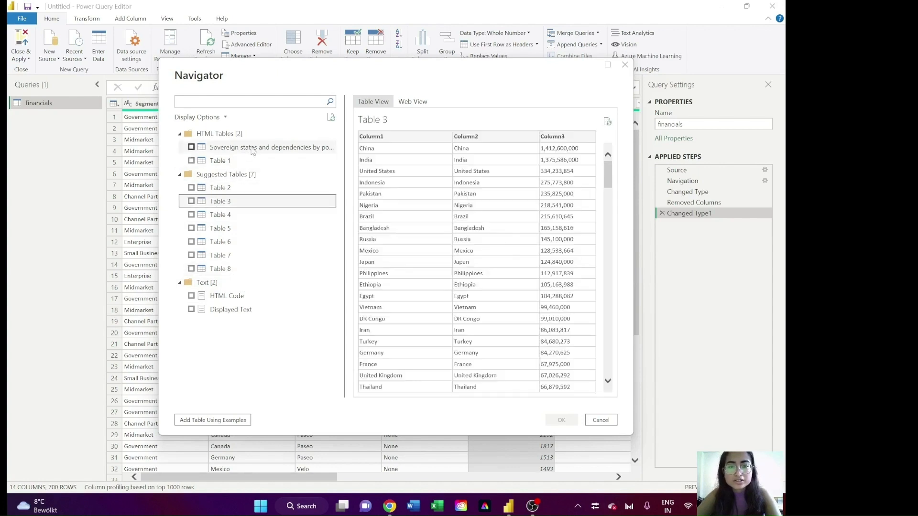
click(256, 148)
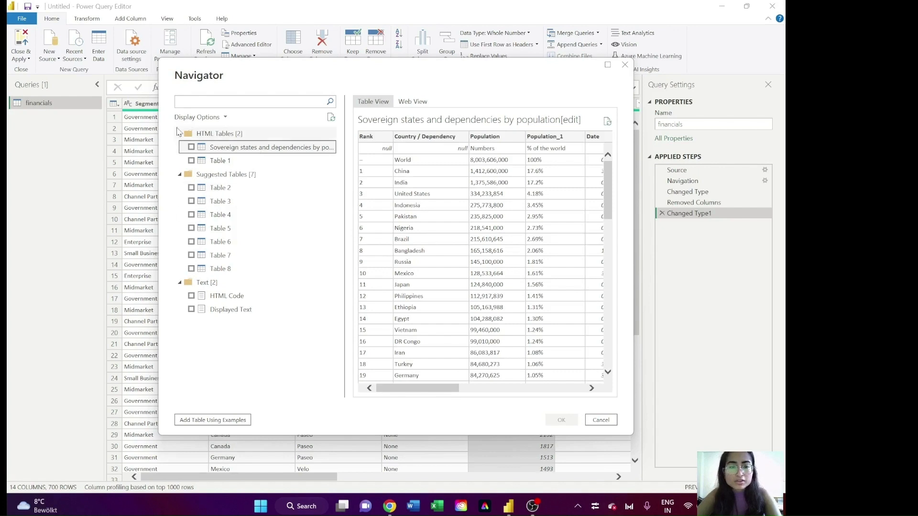
scroll(541, 260, right, 2)
scroll(541, 261, right, 5)
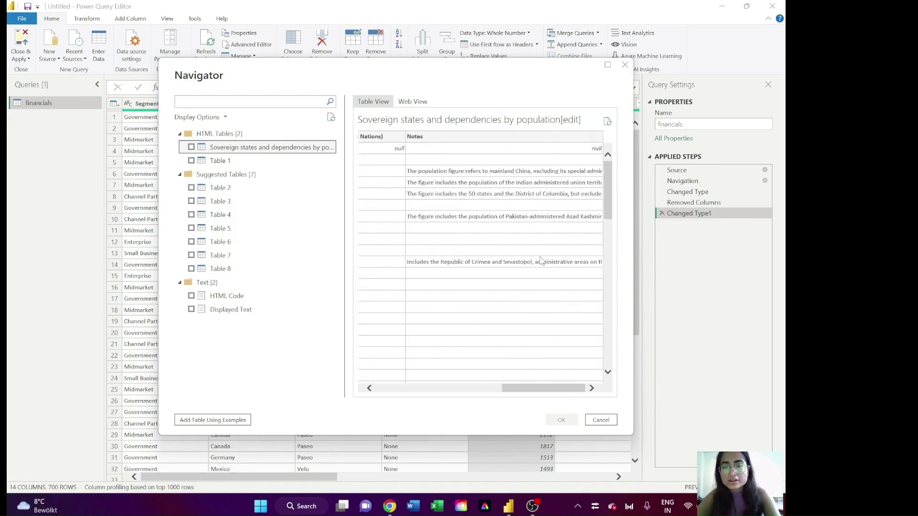
scroll(542, 260, left, 6)
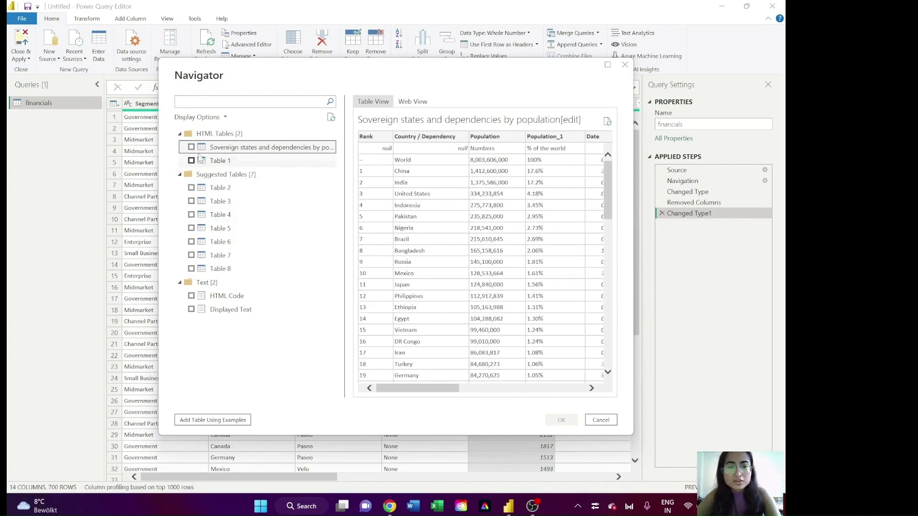
click(192, 148)
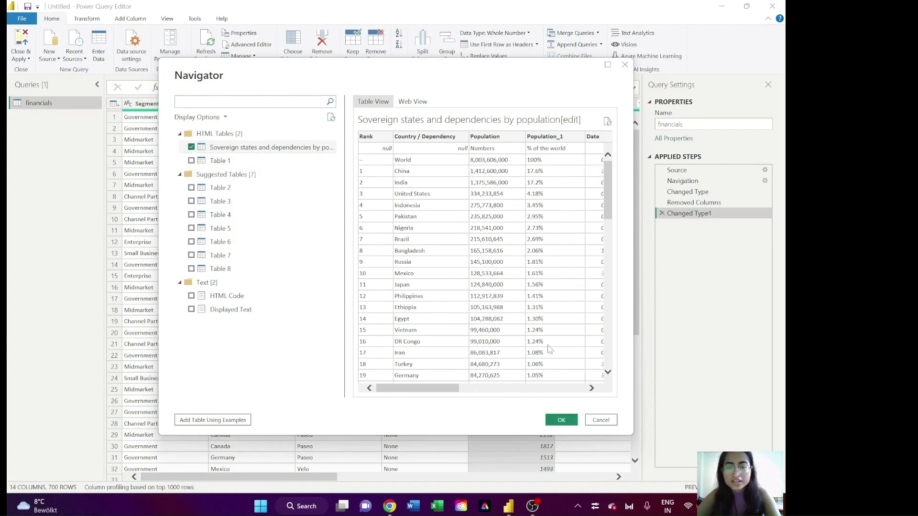
click(559, 421)
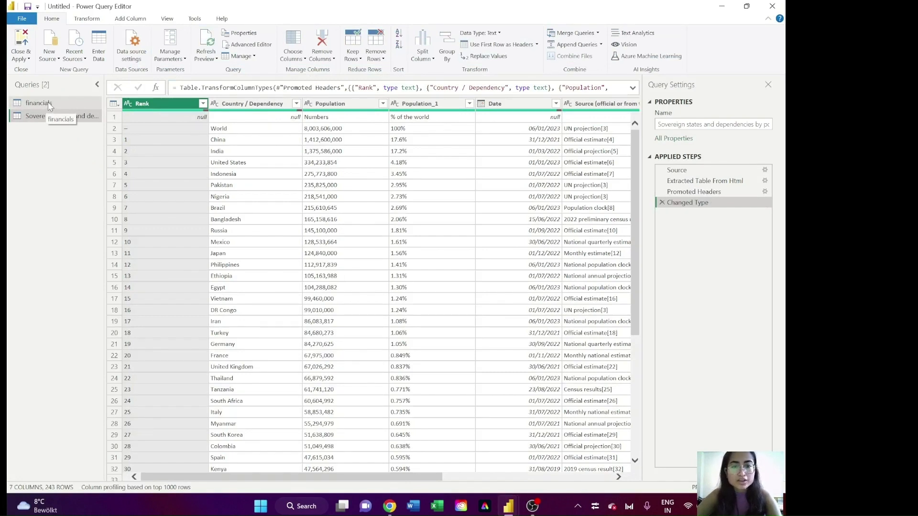
Step: Remove the Rank, Population_1, Source (official or from the United Nations), Date and Notes columns from the Sovereign states query
click(48, 104)
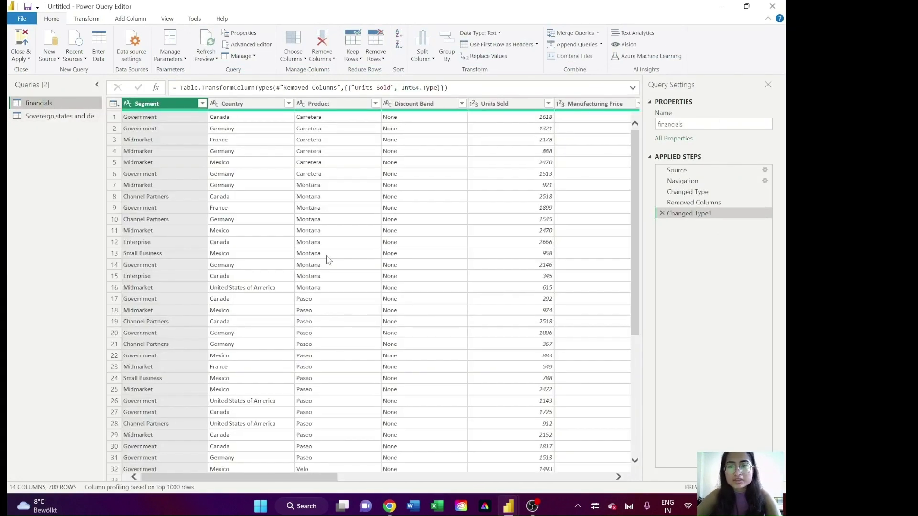
click(80, 120)
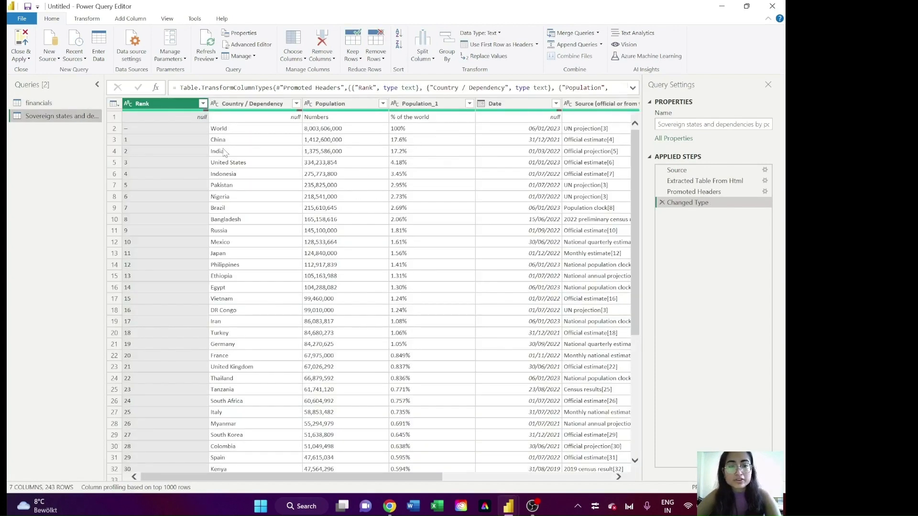
right_click(163, 104)
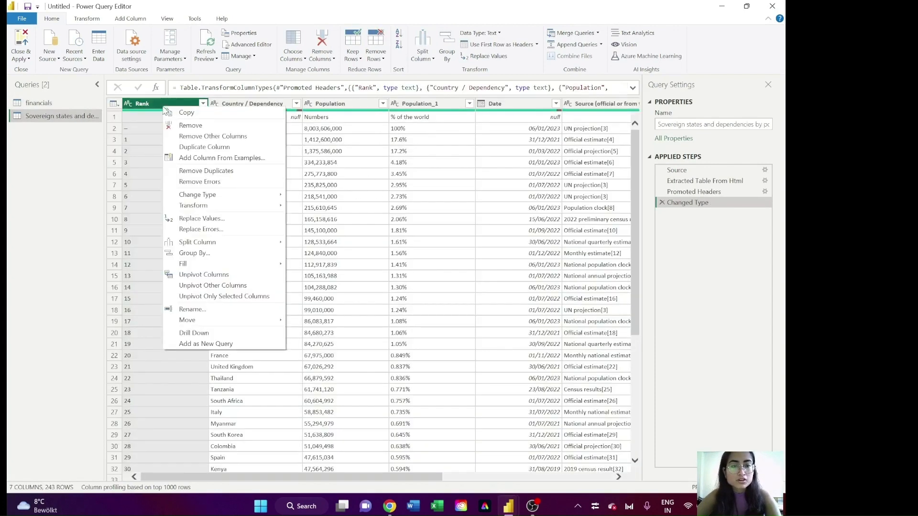
click(179, 125)
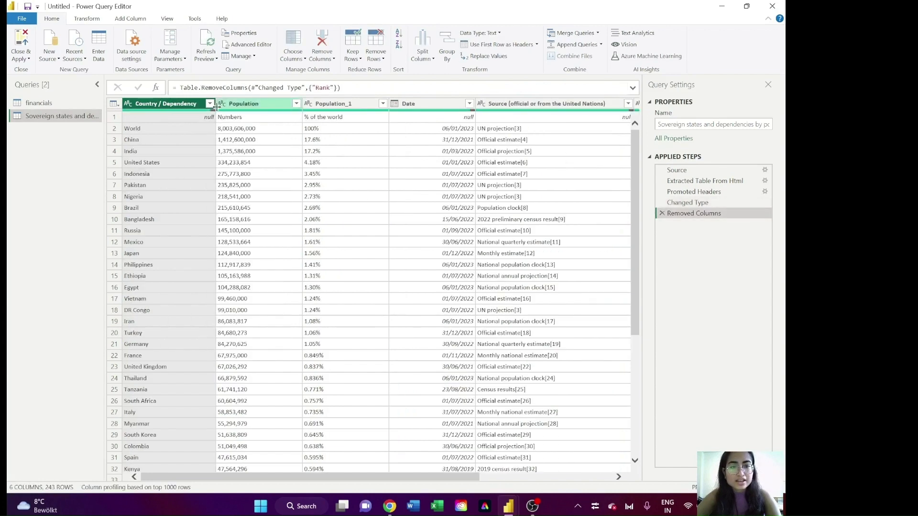
right_click(344, 103)
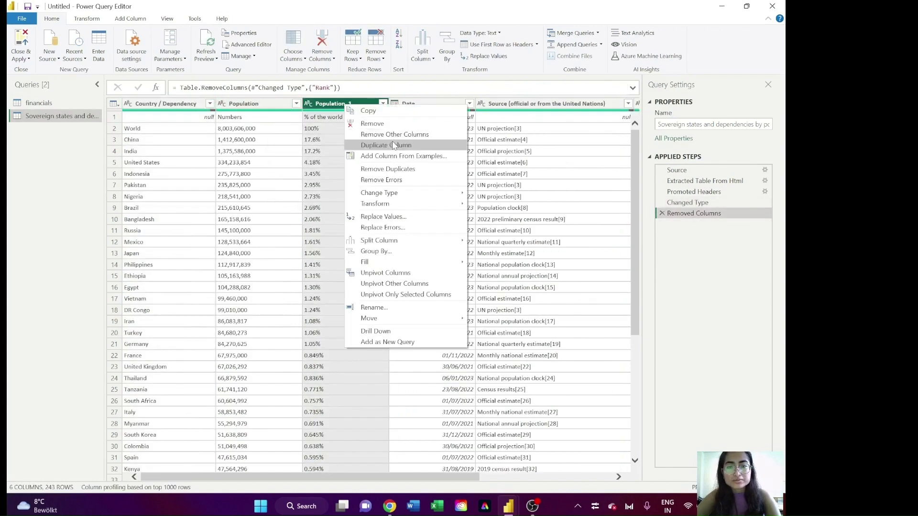
click(397, 125)
right_click(406, 106)
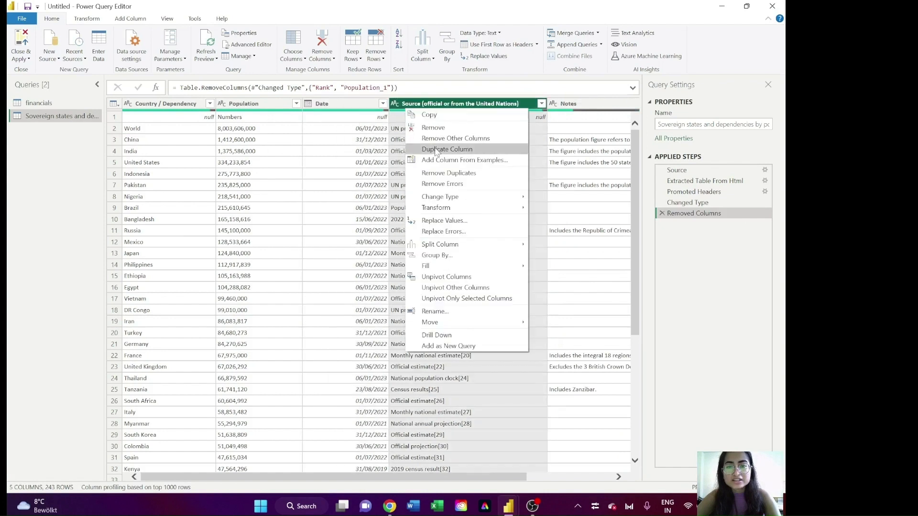
click(419, 127)
right_click(360, 104)
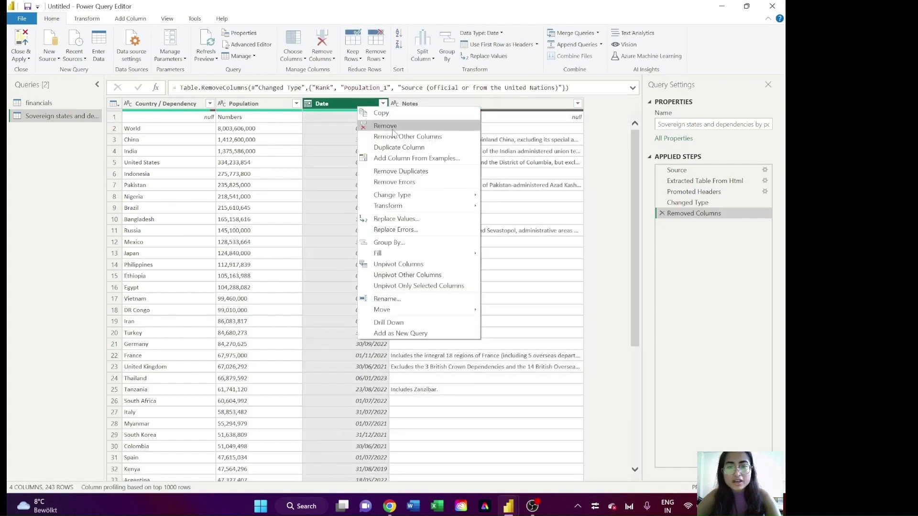
click(396, 128)
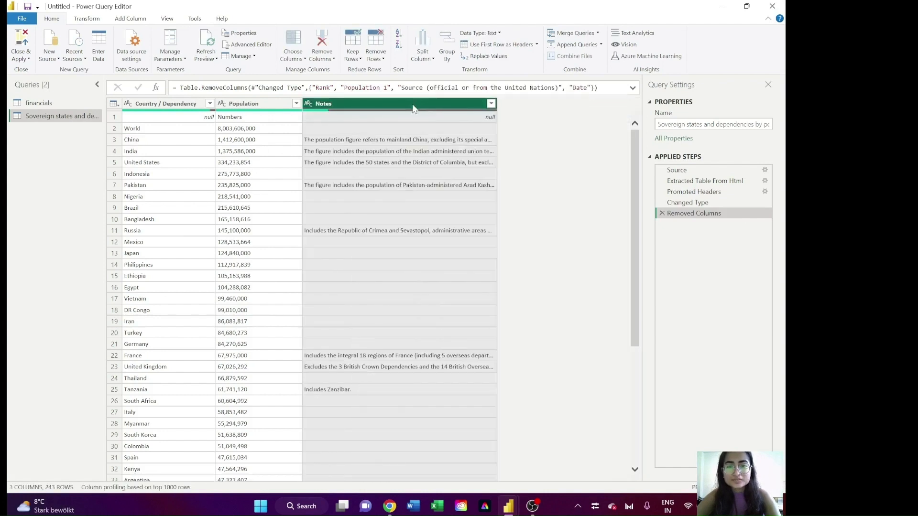
right_click(412, 104)
click(448, 125)
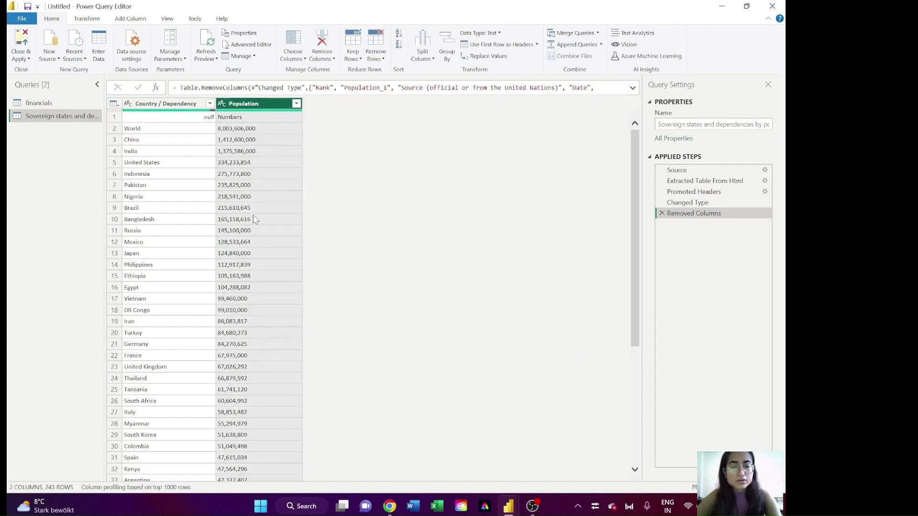
Step: Begin filtering the Country / Dependency column by deselecting all values, then search for Canada and select it
scroll(244, 352, down, 15)
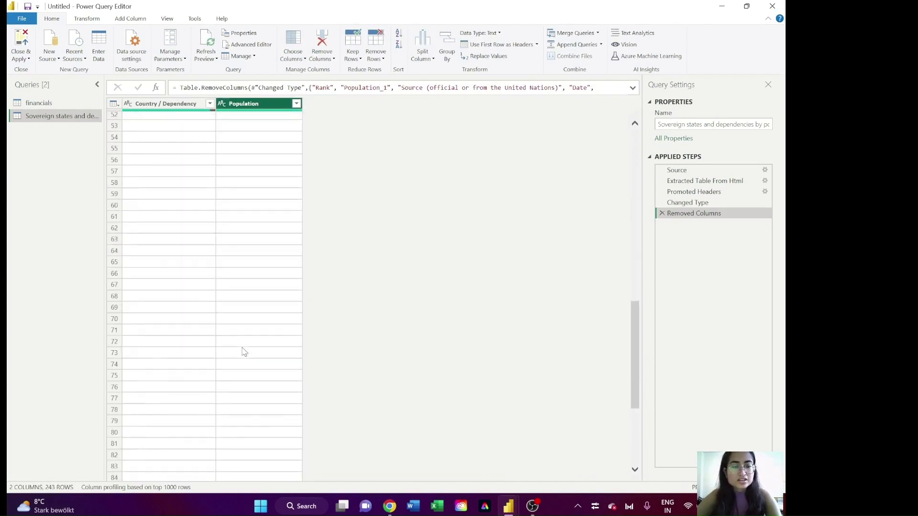
scroll(245, 352, up, 6)
scroll(245, 352, down, 20)
scroll(244, 353, up, 20)
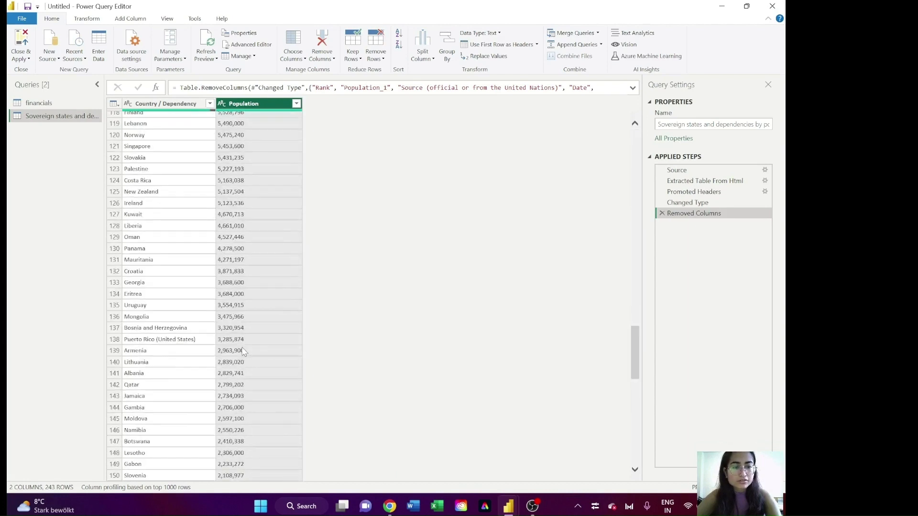
click(210, 104)
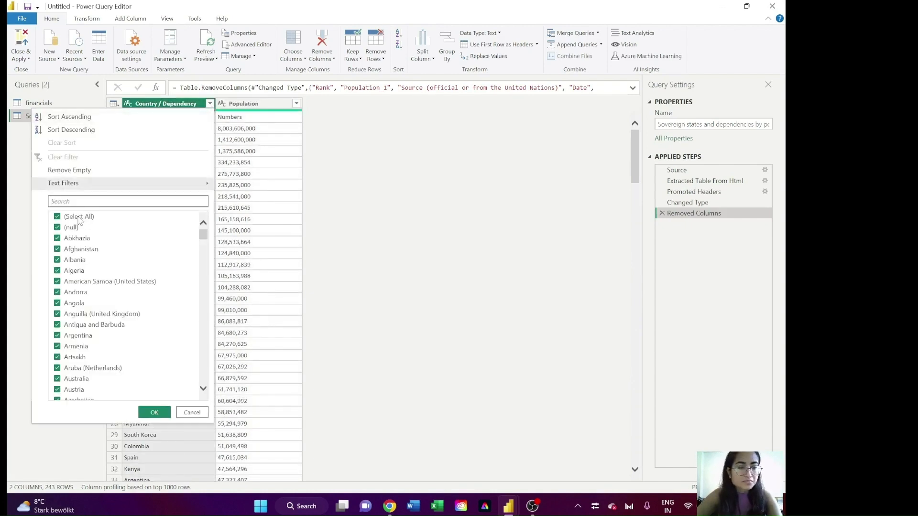
click(57, 217)
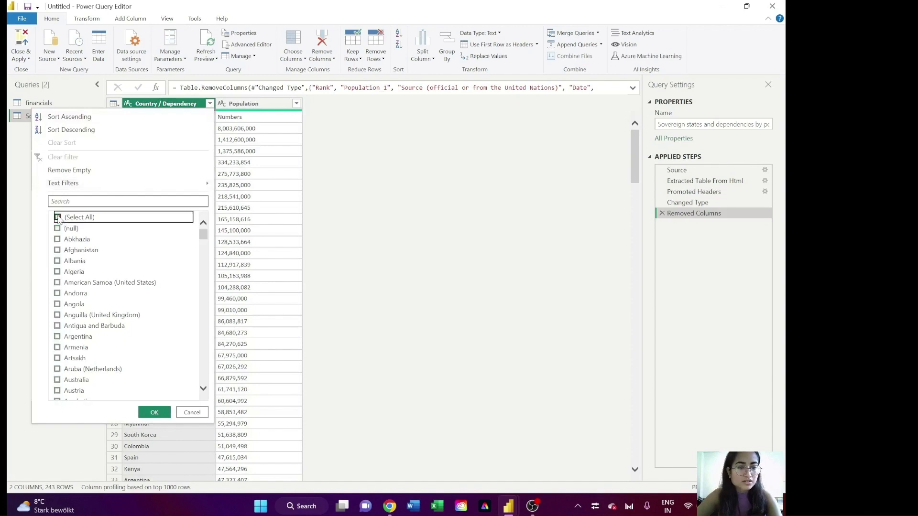
click(86, 202)
text(can)
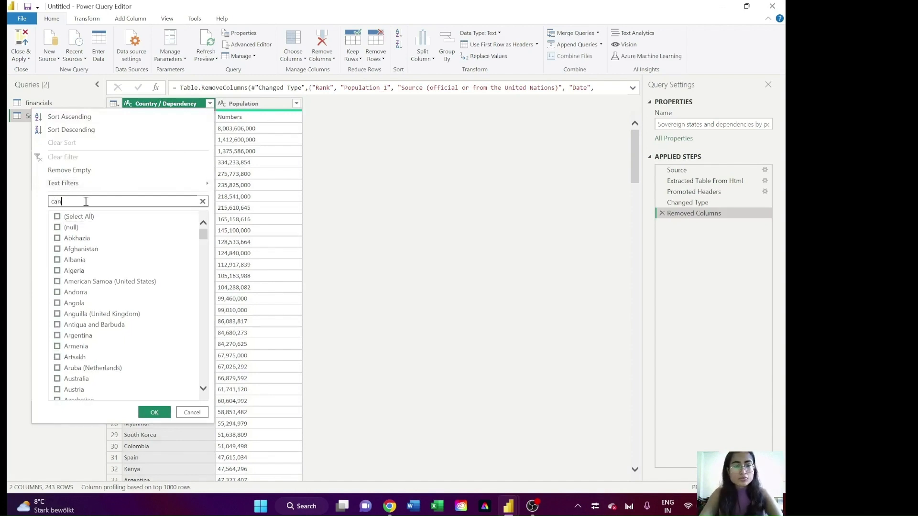
text(a)
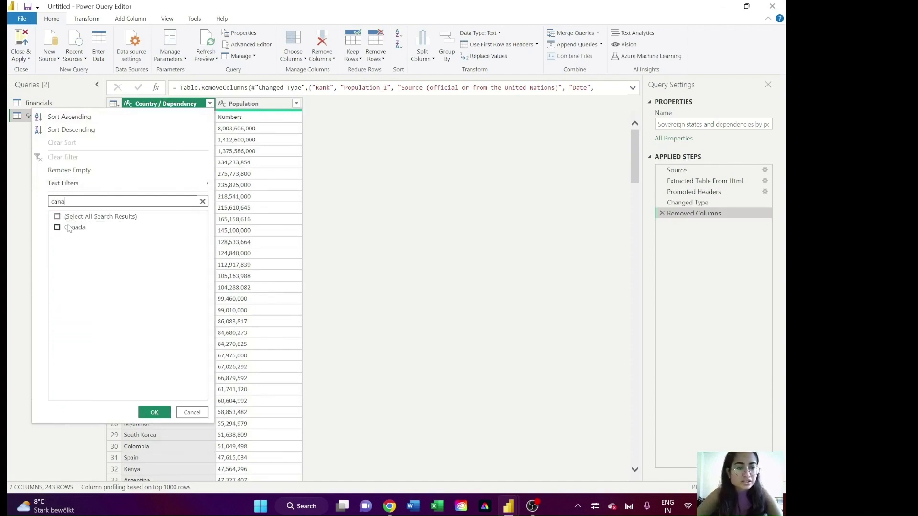
click(57, 227)
Step: Search the Country / Dependency filter values for Mexico and United States and include both countries
drag(77, 199, 42, 201)
text(mexico)
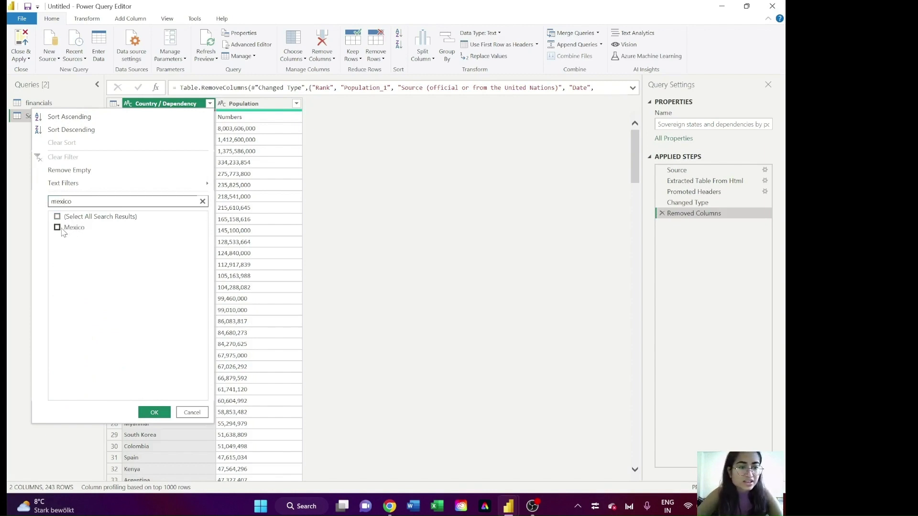
click(57, 228)
drag(83, 199, 33, 203)
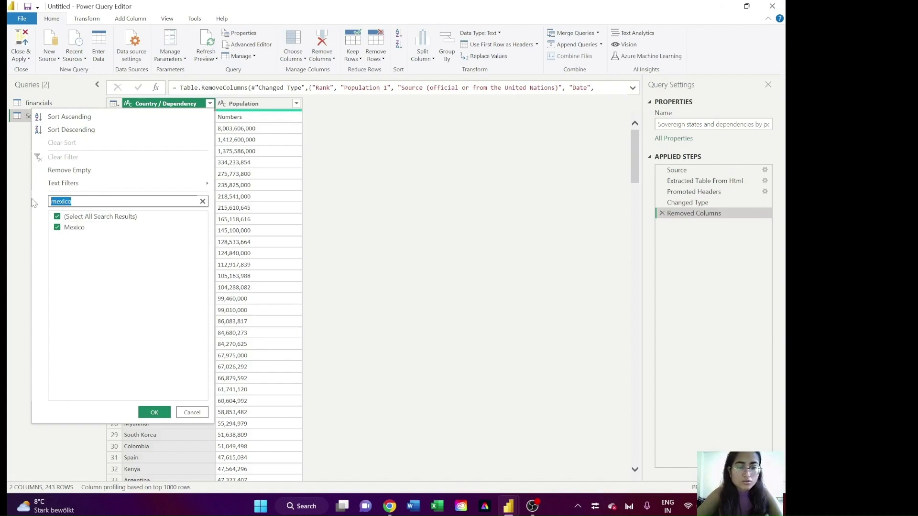
text(unitee)
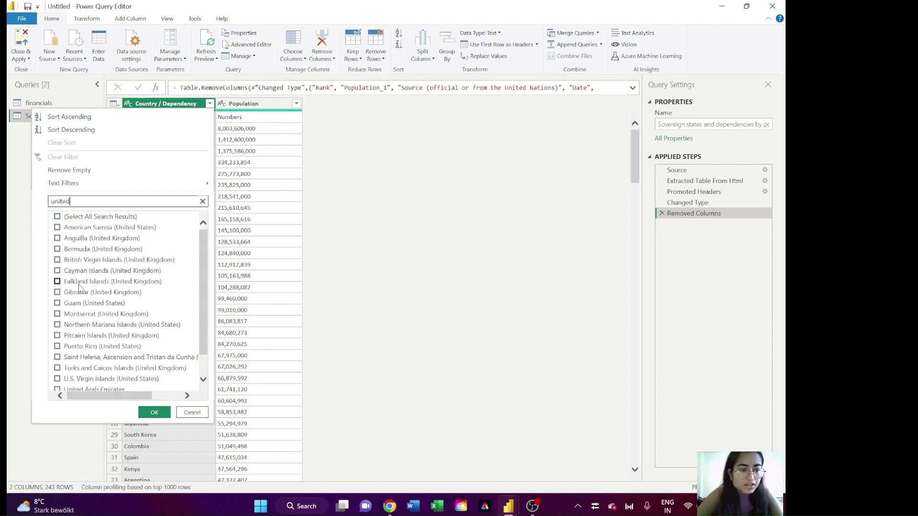
scroll(79, 287, down, 1)
scroll(80, 288, up, 1)
text(s)
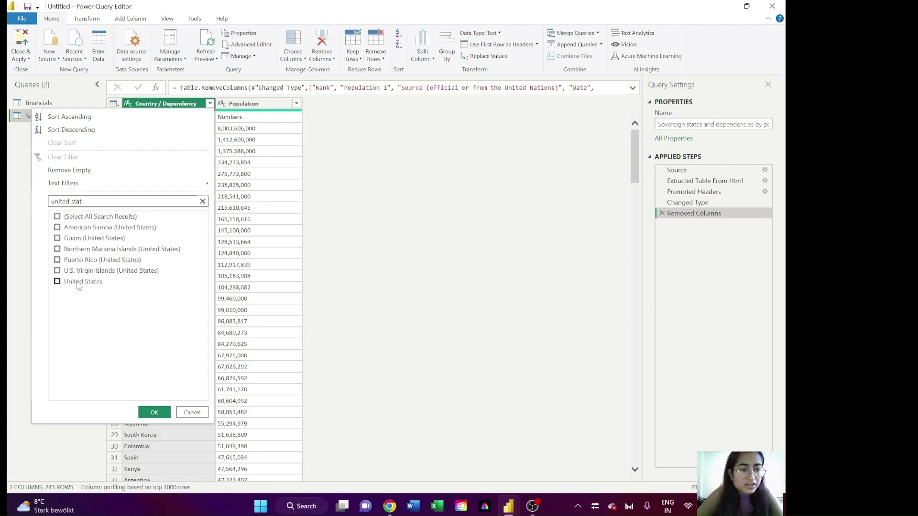
text(tat)
Step: Include Germany and France in the Country / Dependency filter and apply it
drag(97, 197, 29, 201)
text(german)
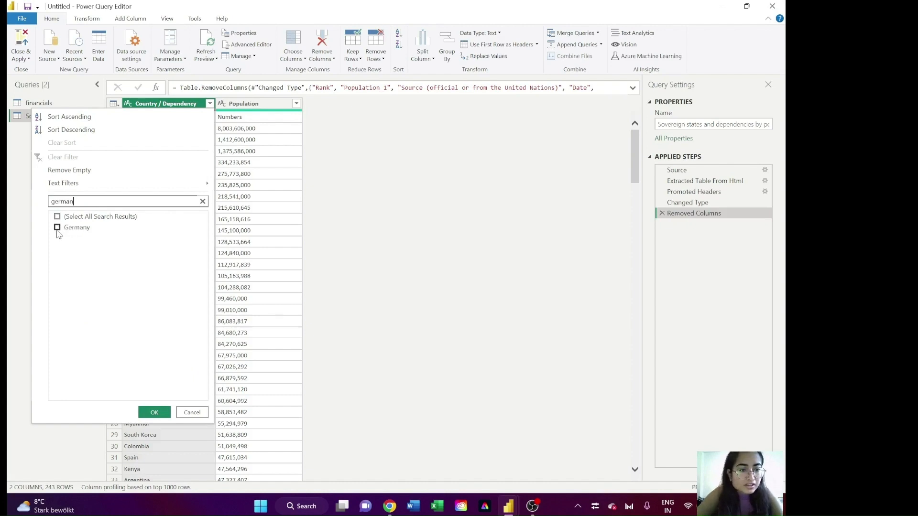
click(58, 228)
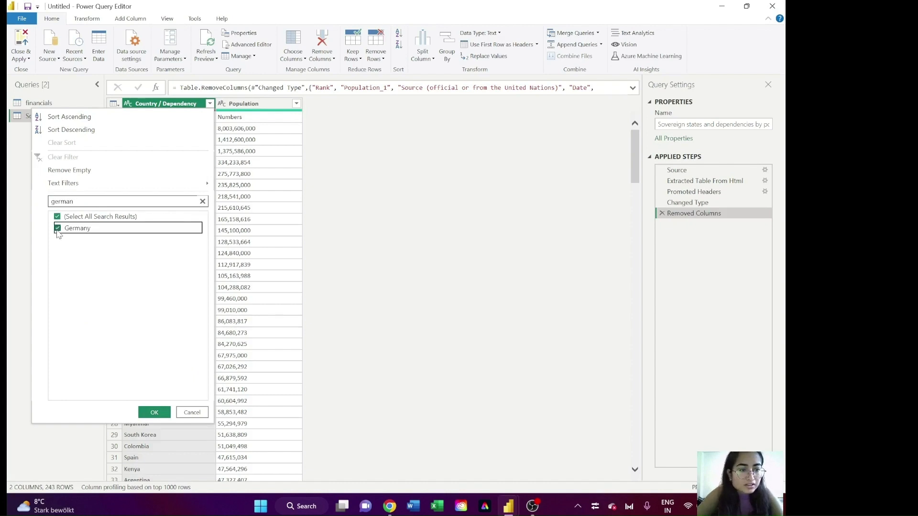
drag(80, 206, 27, 207)
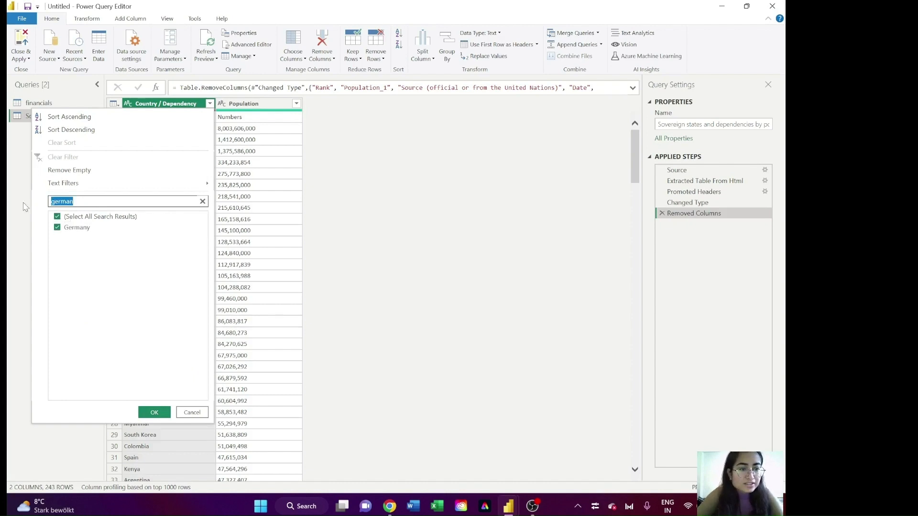
text(france)
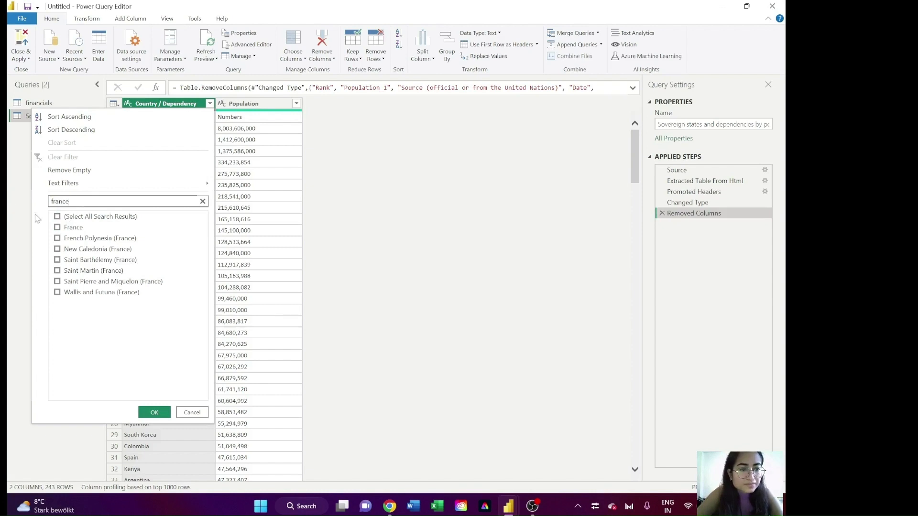
click(58, 228)
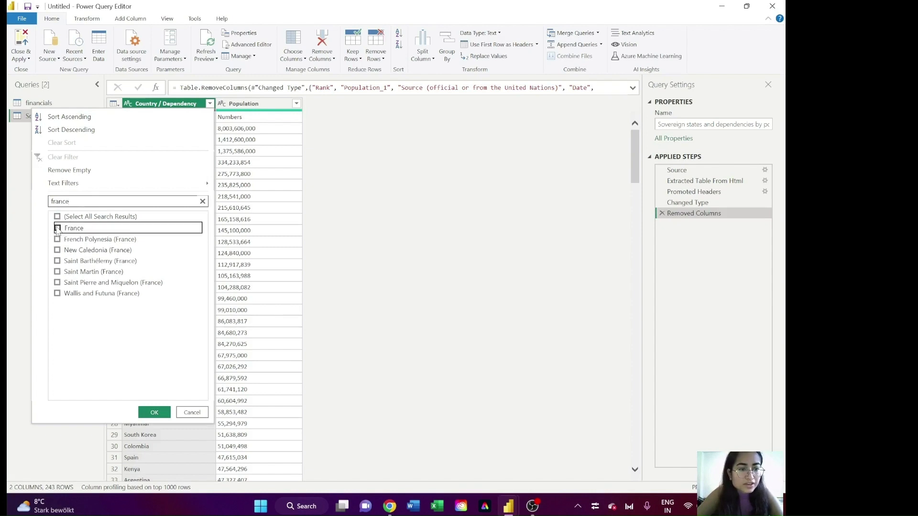
click(154, 412)
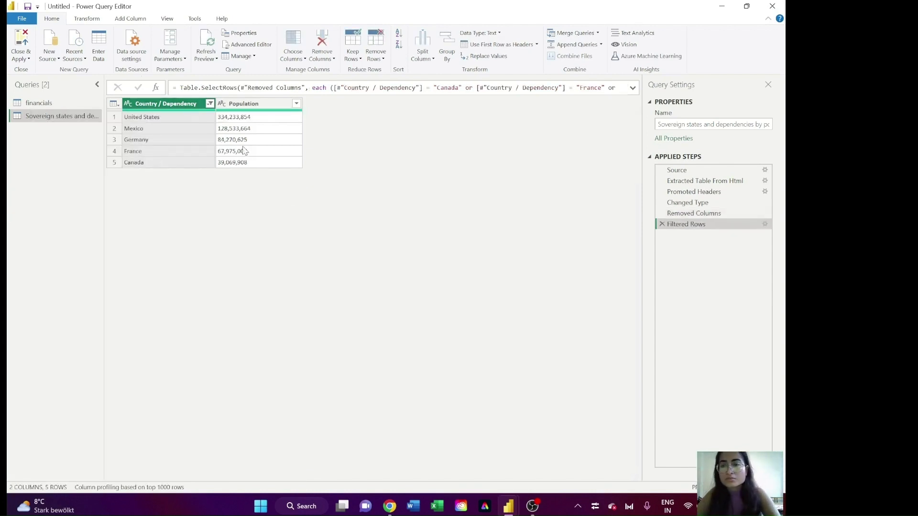
Step: Start merging the financials query with the Sovereign states and dependencies by population query as the second table
click(67, 103)
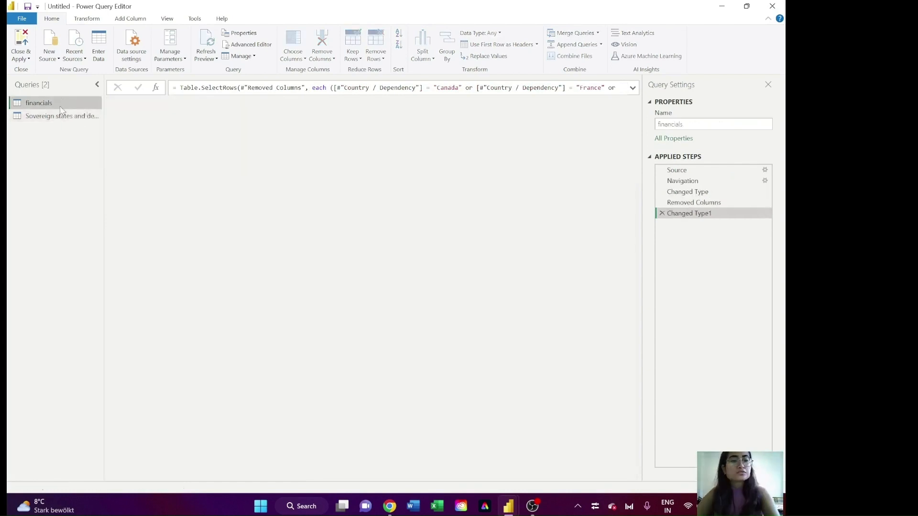
click(58, 116)
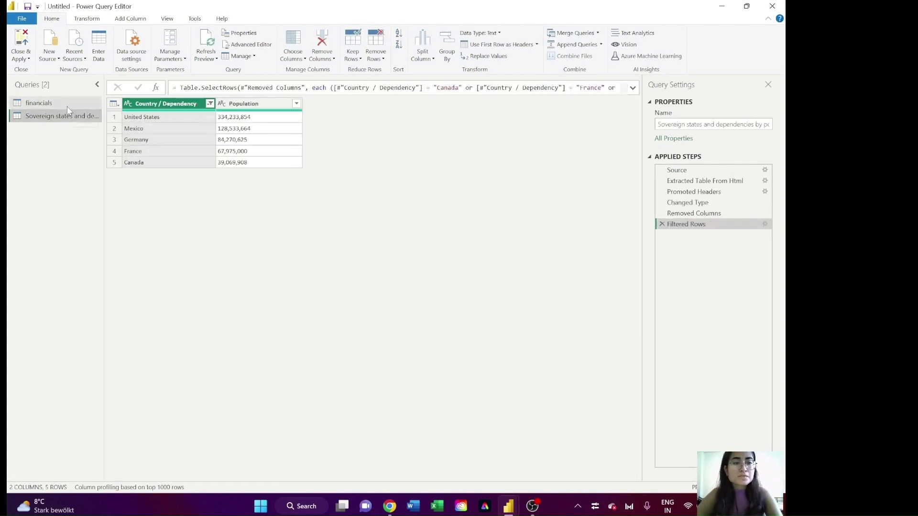
click(67, 106)
click(57, 117)
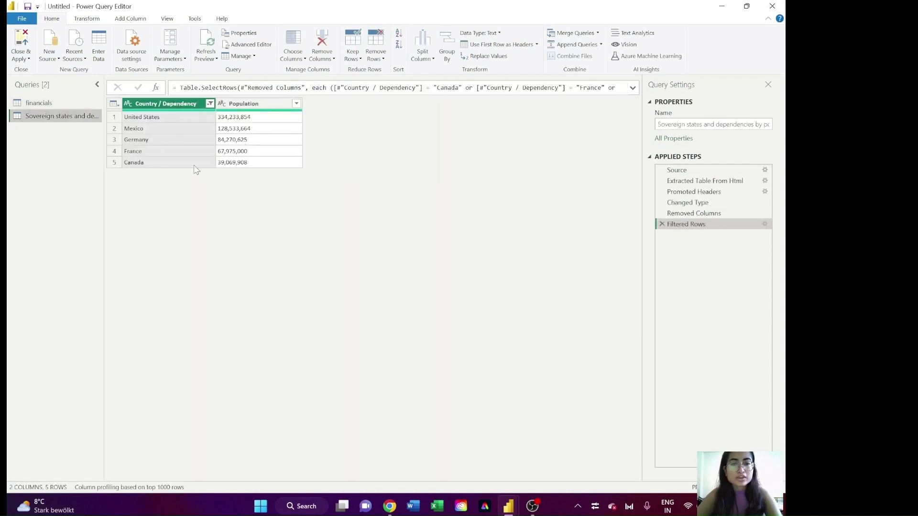
click(83, 101)
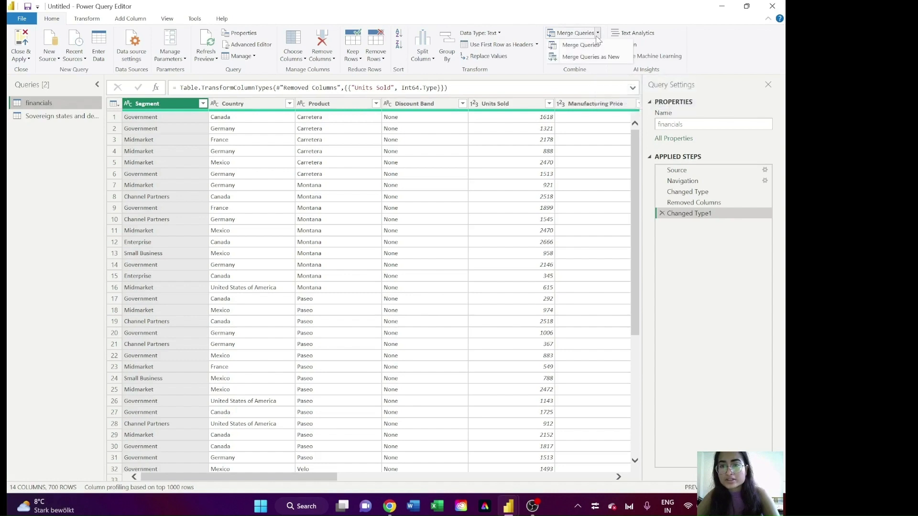
click(598, 33)
click(589, 50)
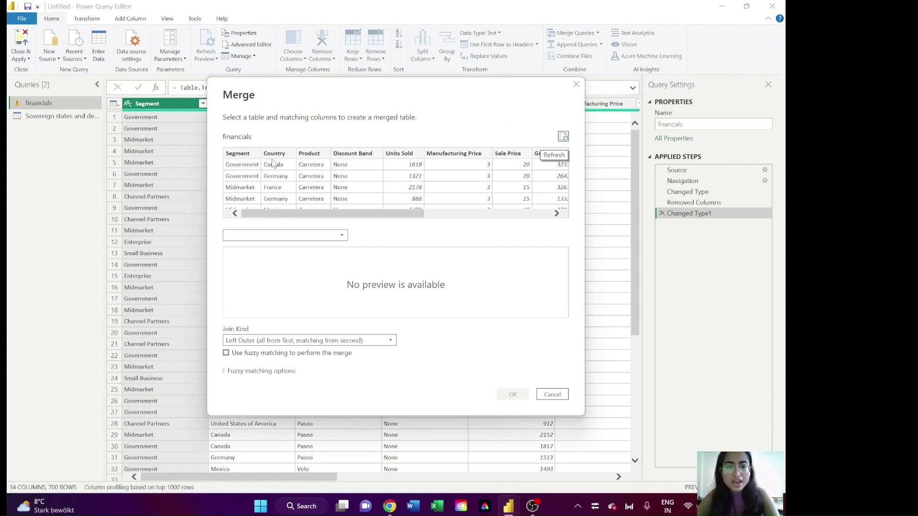
click(275, 234)
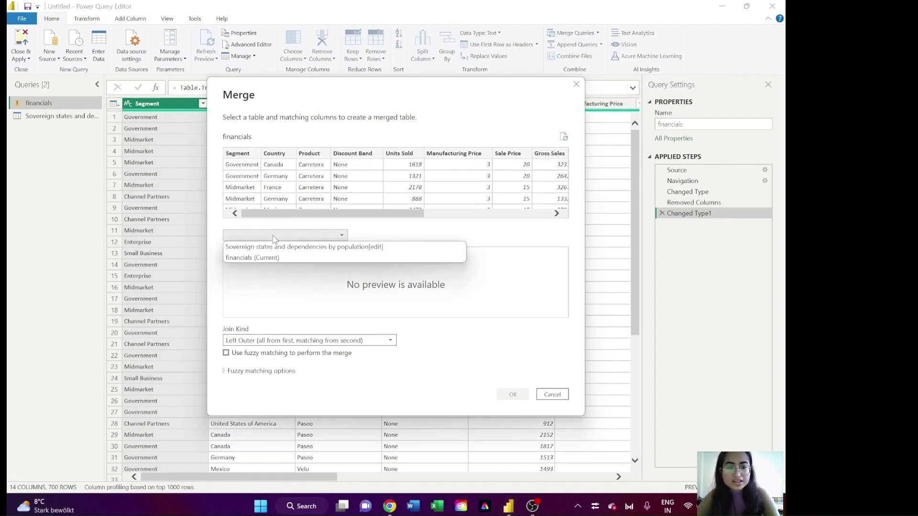
click(276, 246)
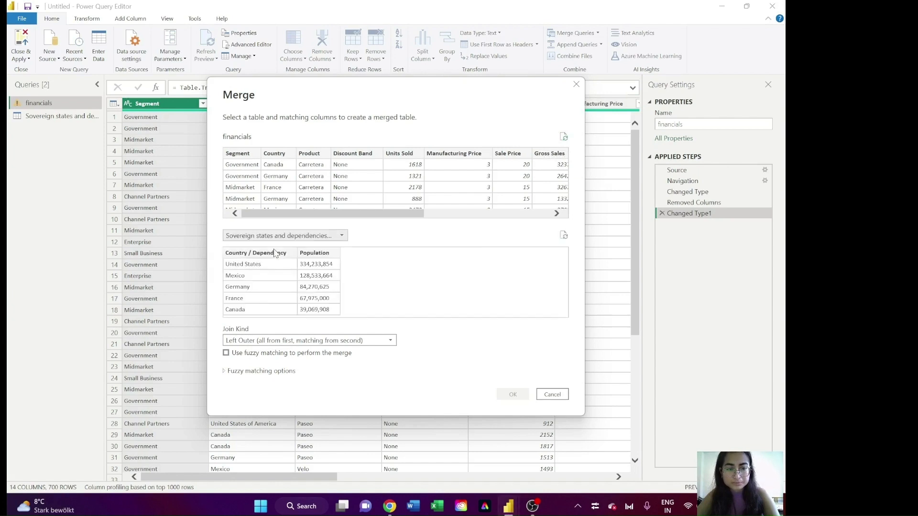
Step: Match Country with Country / Dependency, ignore privacy level checks for this file, and complete the Left Outer merge
click(280, 153)
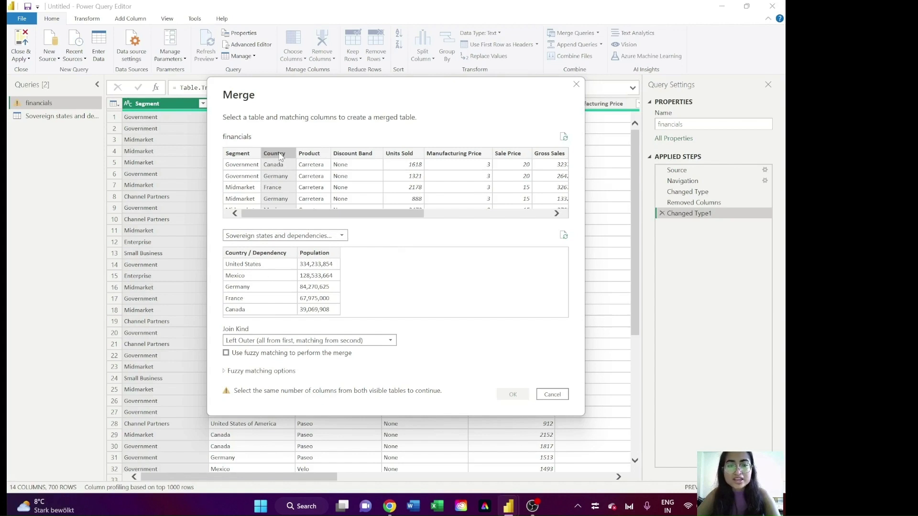
click(266, 252)
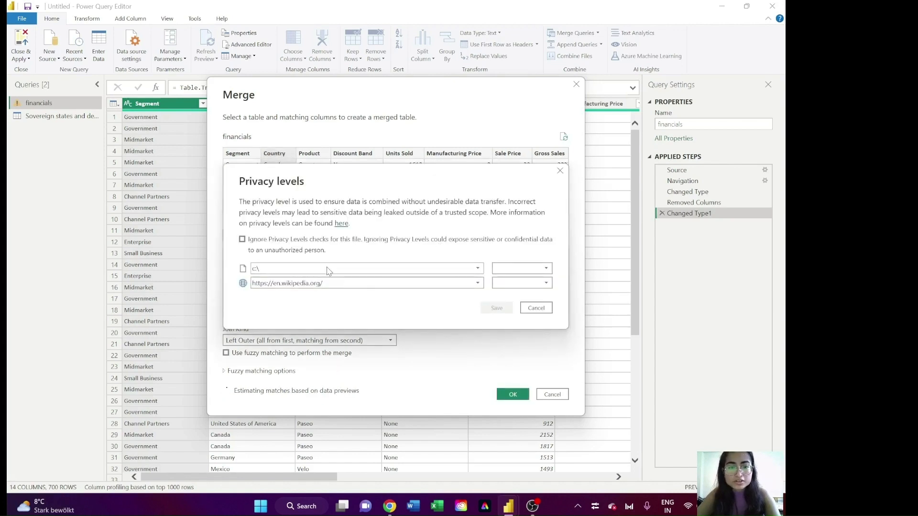
click(242, 240)
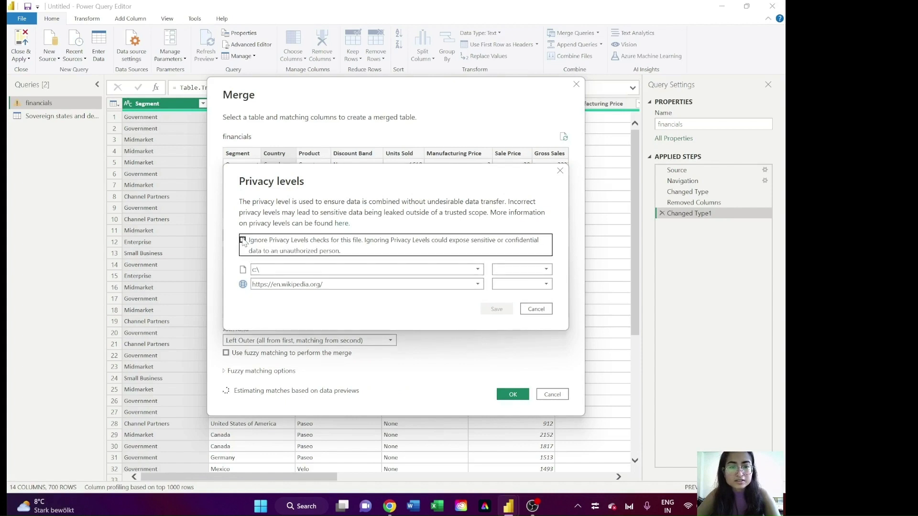
click(496, 309)
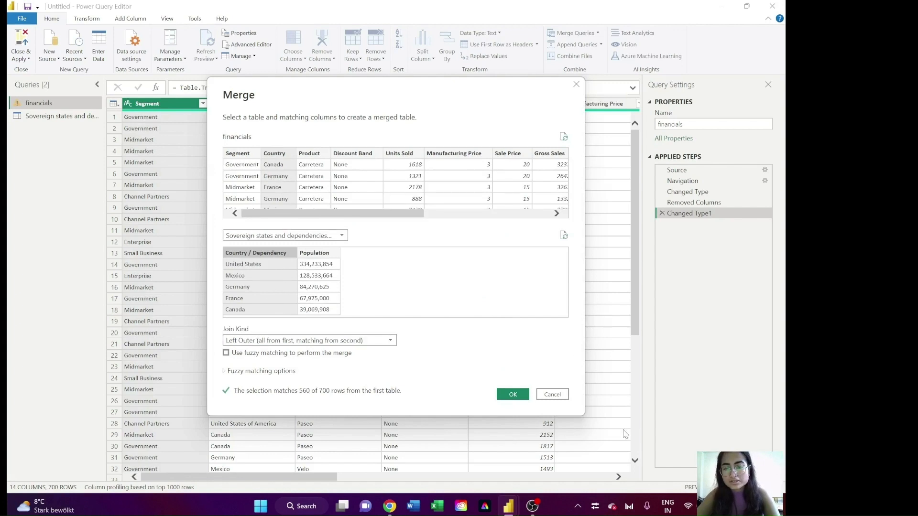
click(515, 394)
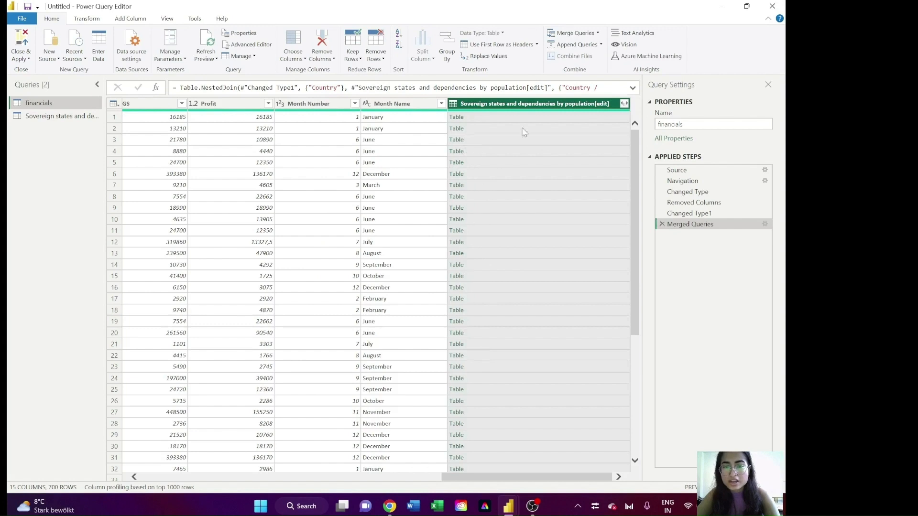
Step: Expand the merged Sovereign states column in financials to bring in only Population, keeping the original column name as prefix
click(624, 103)
click(493, 147)
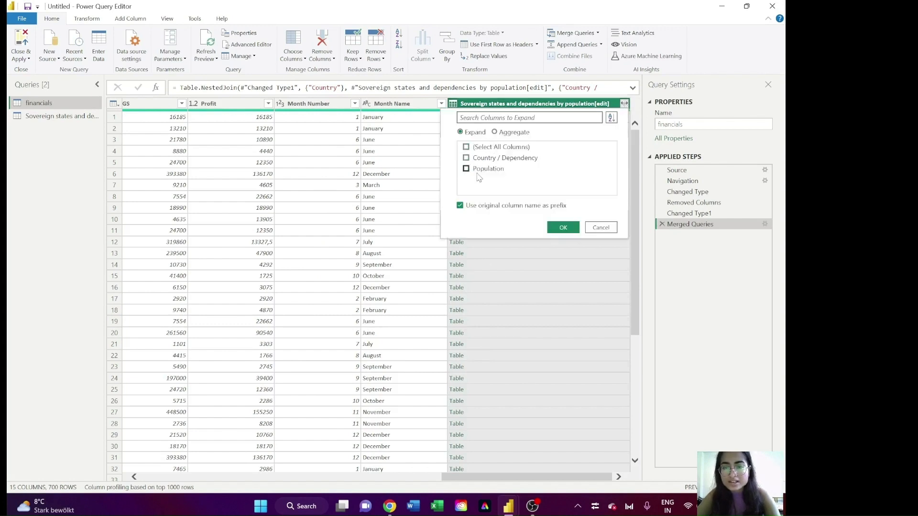
click(563, 227)
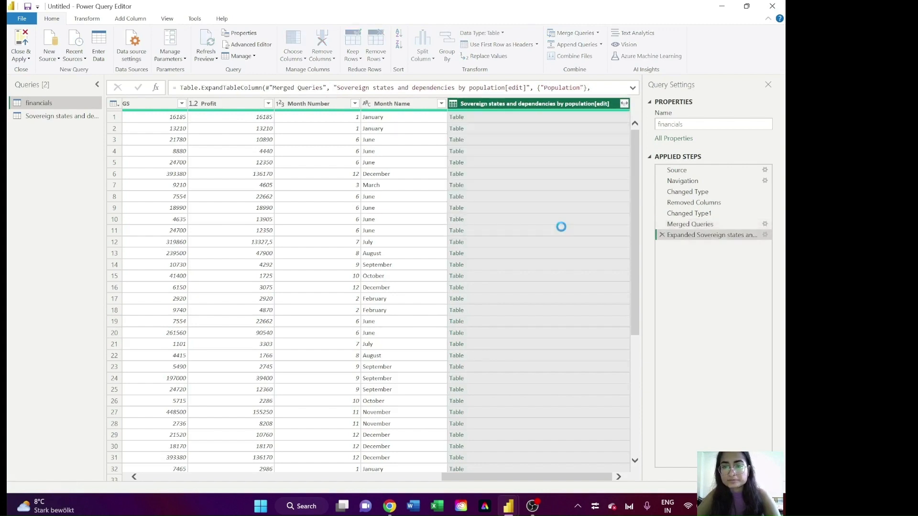
scroll(511, 245, left, 15)
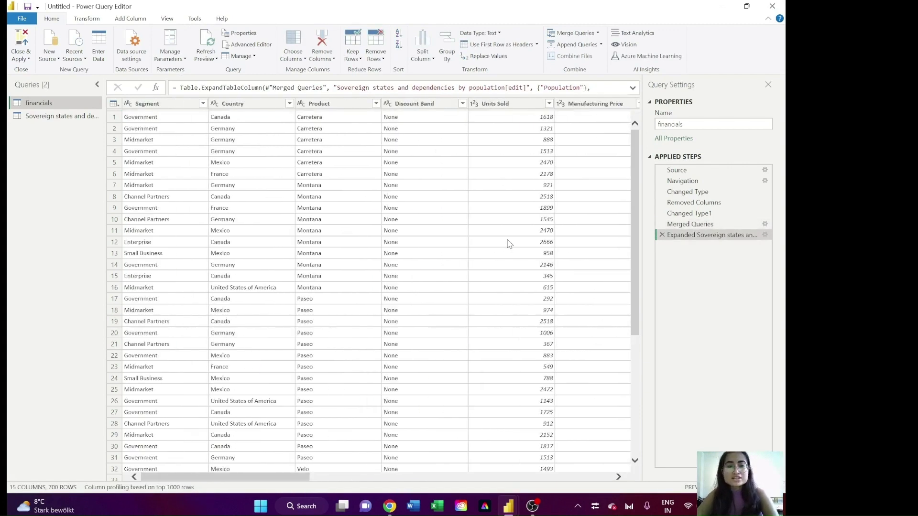
scroll(355, 254, right, 2)
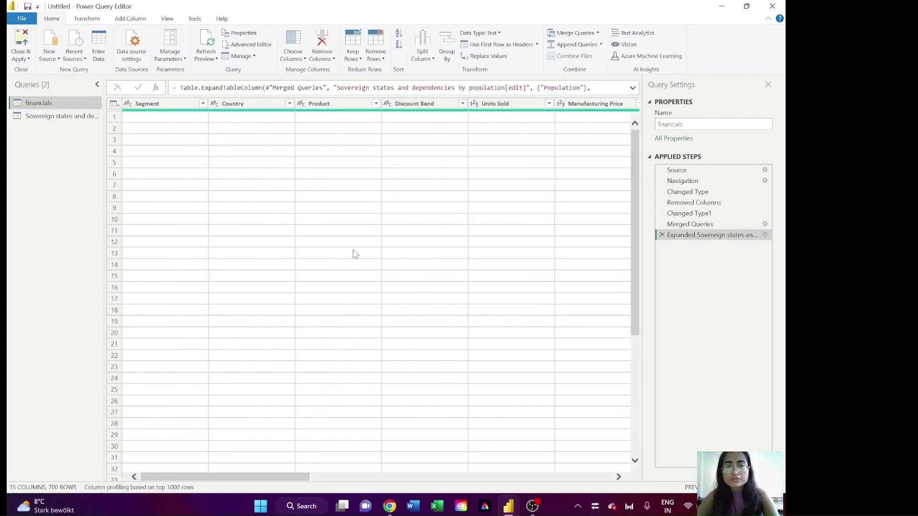
Step: Close the Power Query Editor, applying the query changes to the report, and select the financials table
click(24, 44)
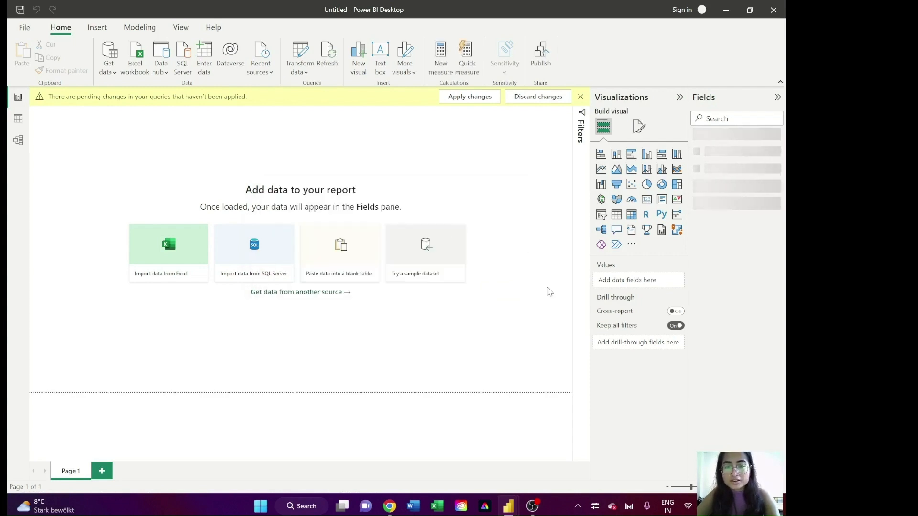
click(580, 97)
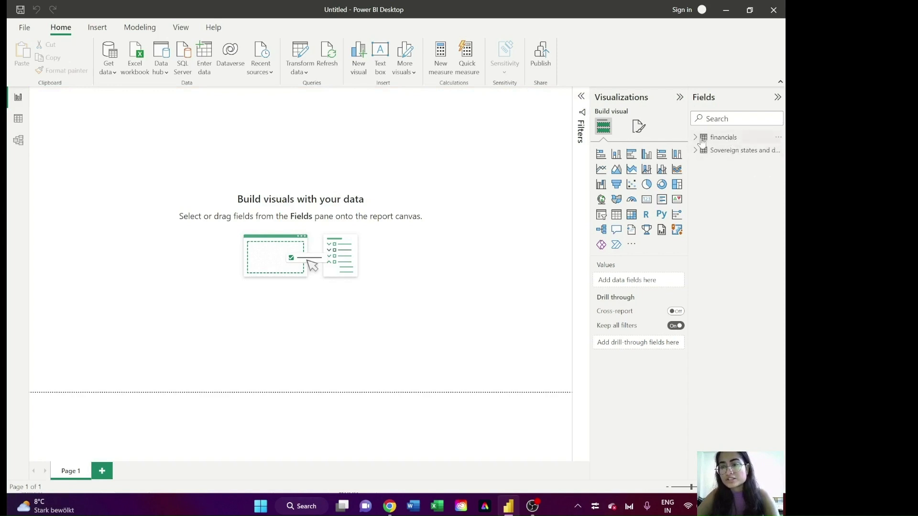
click(731, 136)
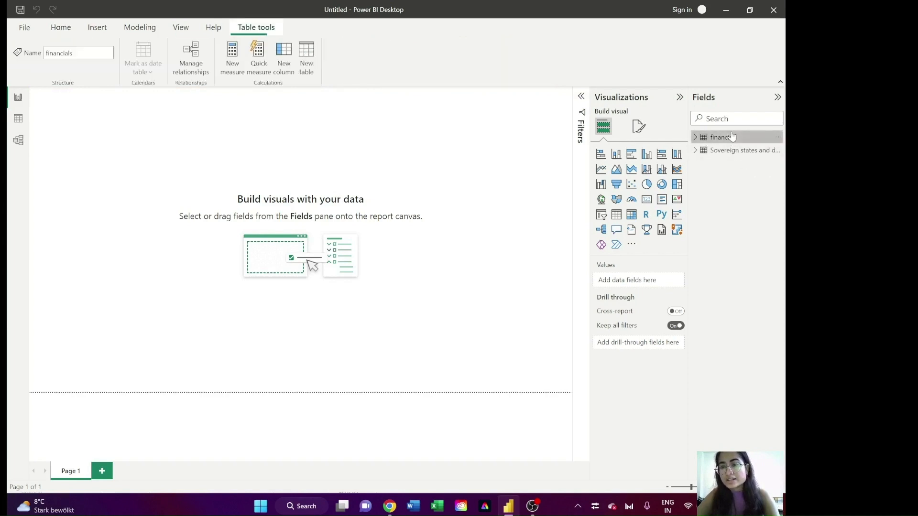
Step: Dismiss the pending-changes notices and review the financials table's fields and rows in Data view
click(695, 139)
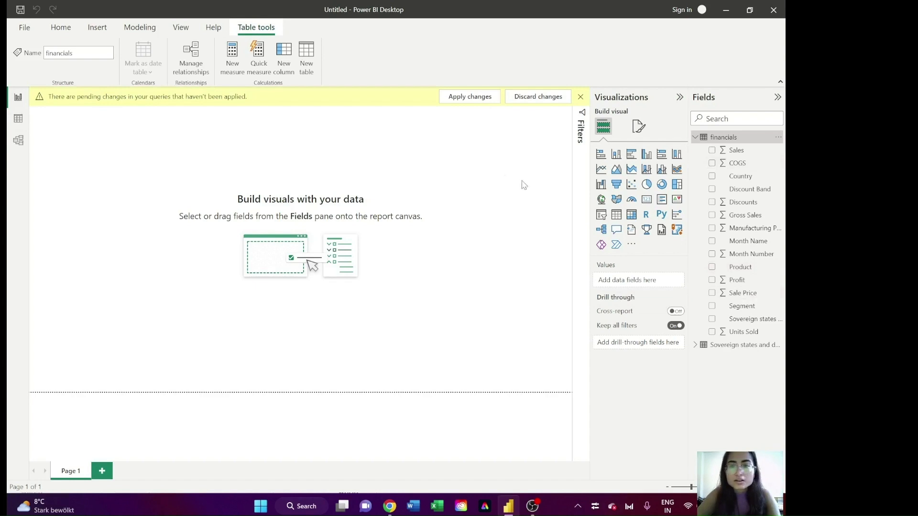
click(581, 97)
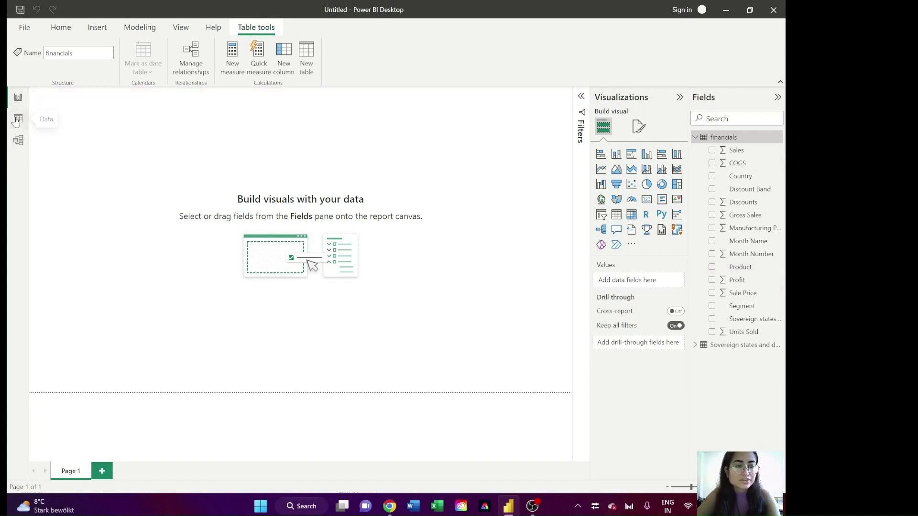
click(18, 99)
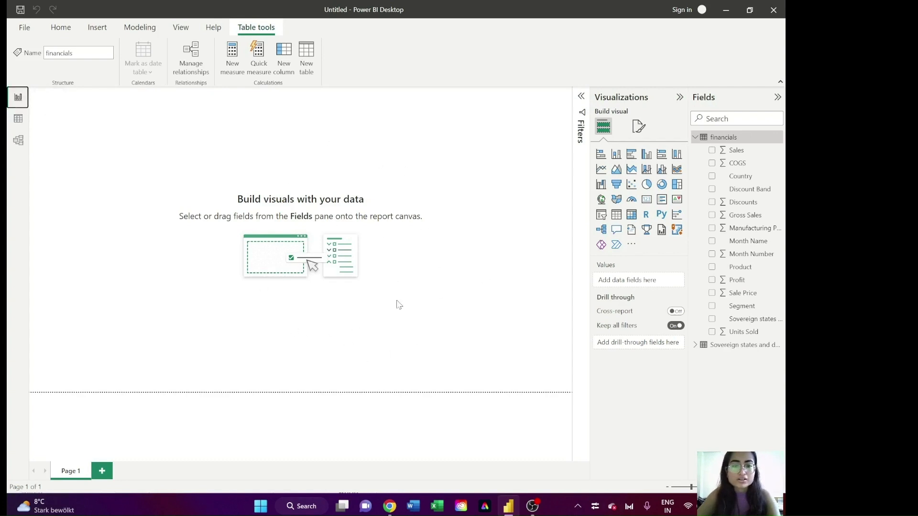
click(17, 120)
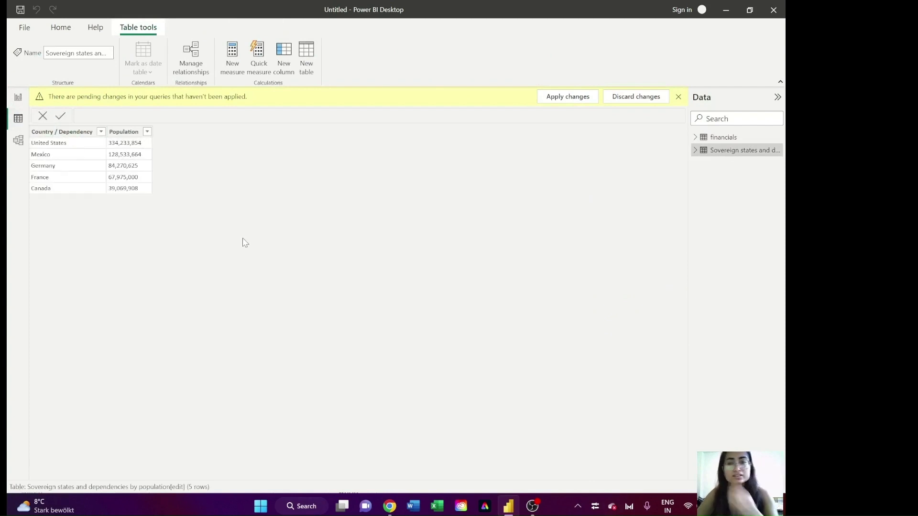
click(679, 97)
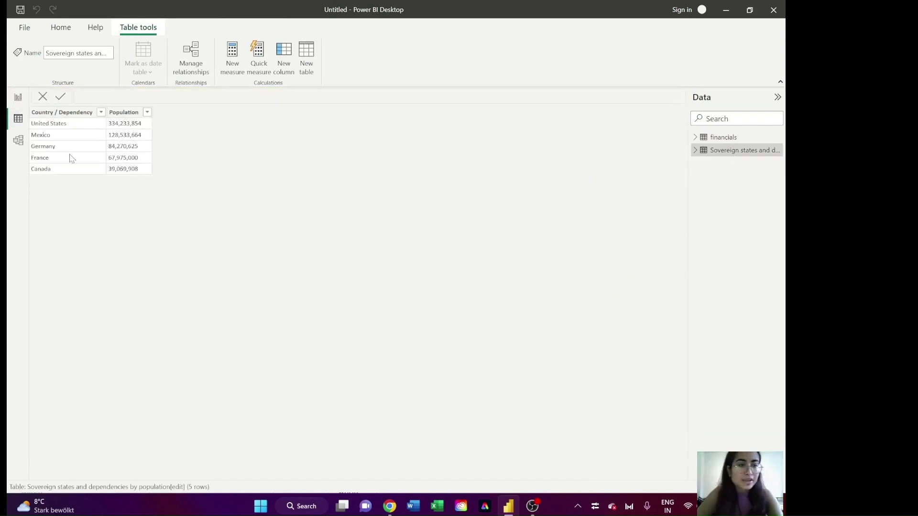
click(717, 138)
click(695, 138)
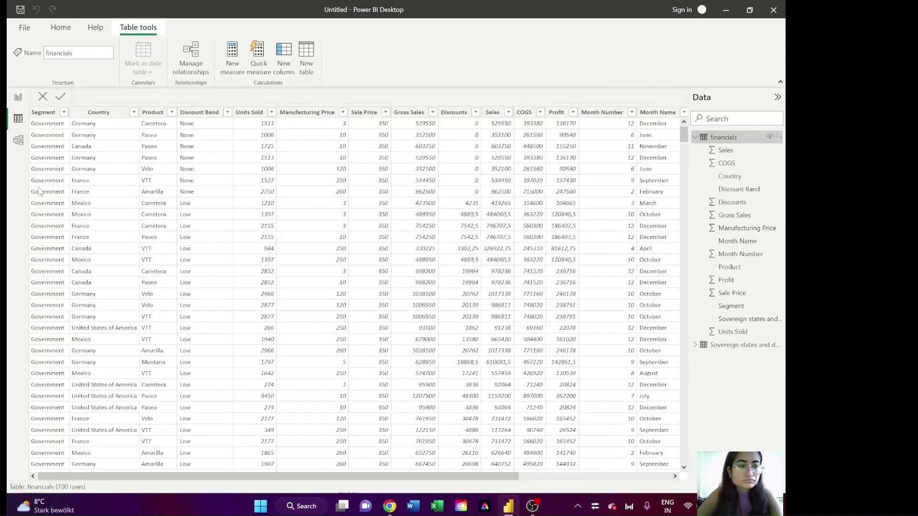
Step: In Model view, place the Sovereign states table card beside financials and lengthen both cards
click(18, 140)
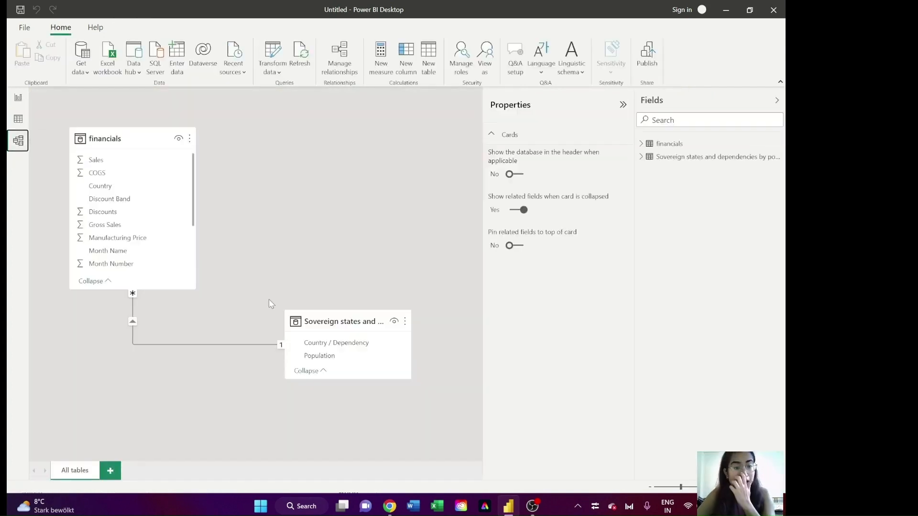
drag(356, 312, 387, 179)
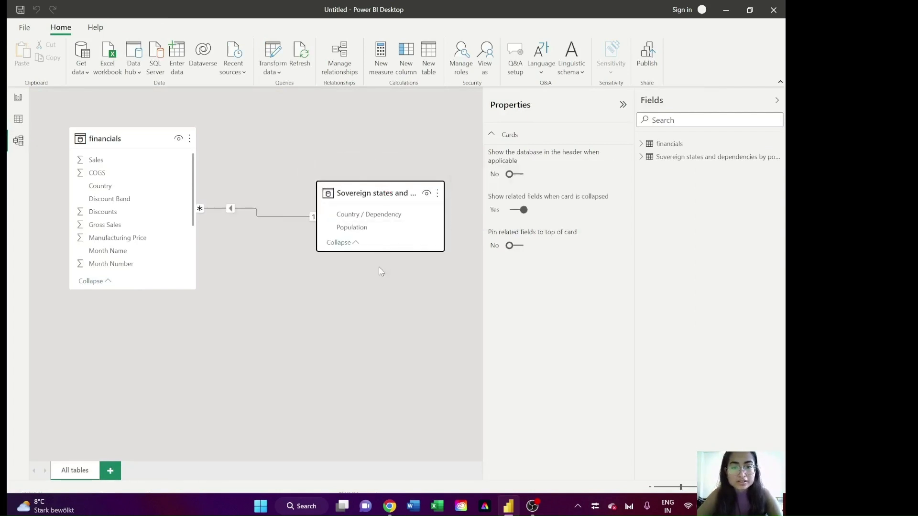
drag(381, 252, 381, 340)
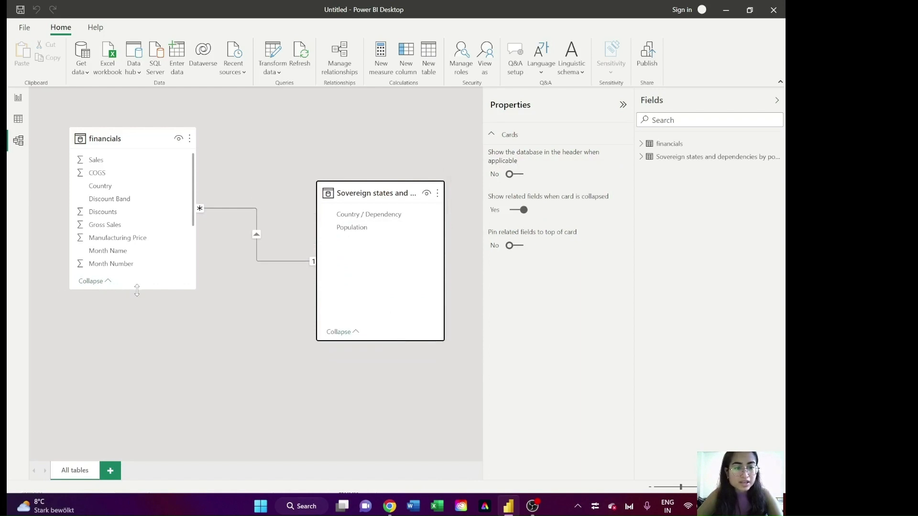
drag(137, 290, 140, 405)
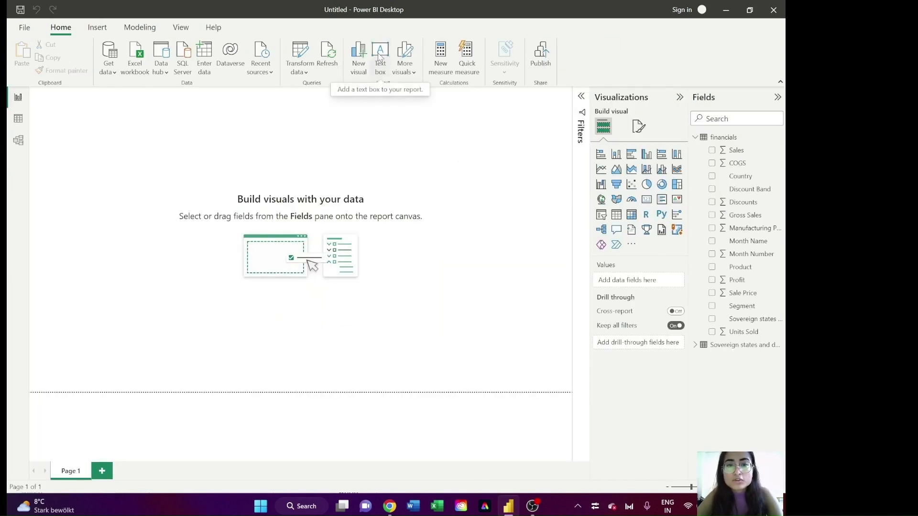
Step: Return to Report view, insert a text box on Page 1 and shrink it to a small title box in the page's upper-left corner
click(380, 56)
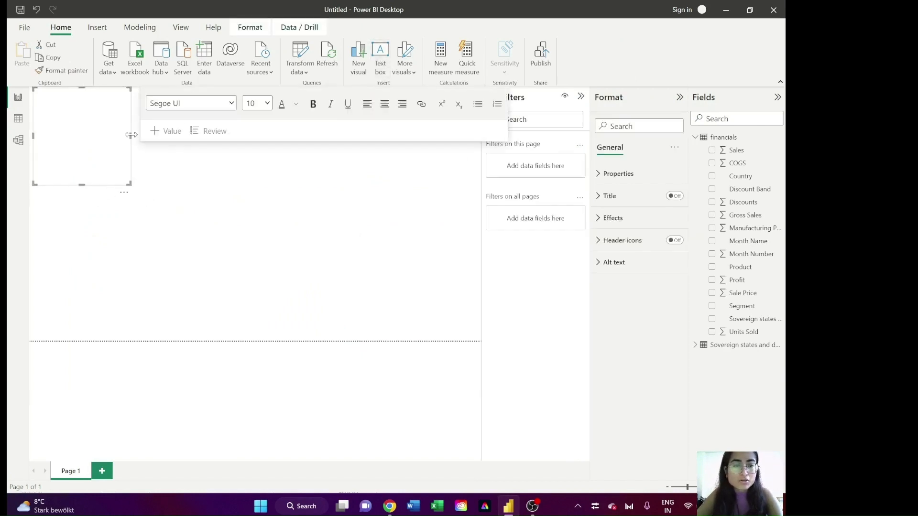
drag(131, 135, 295, 114)
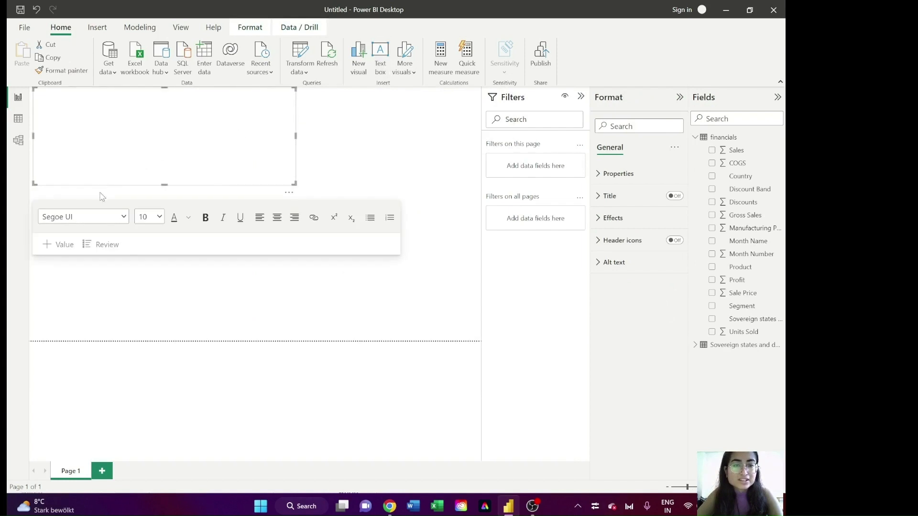
drag(165, 183, 163, 116)
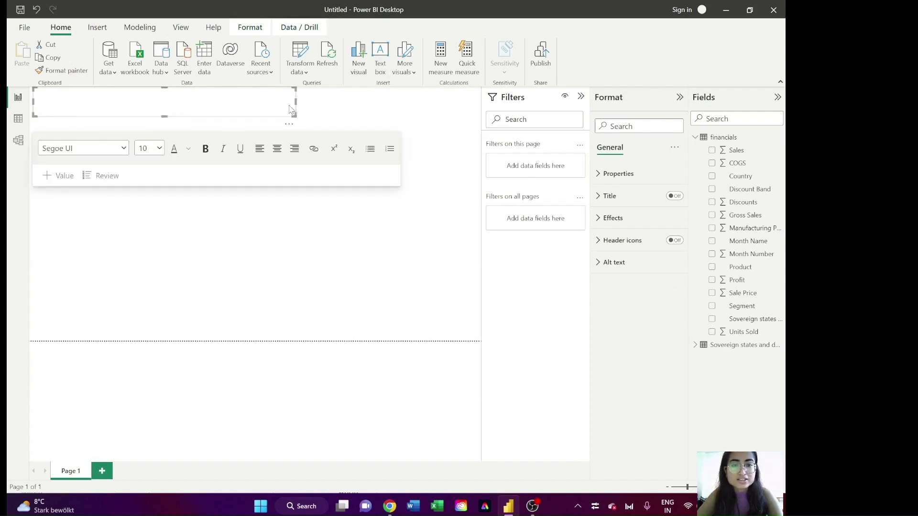
drag(294, 101, 130, 98)
Step: Set the text box's font size to 28 and enter the title "Demo report"
click(264, 103)
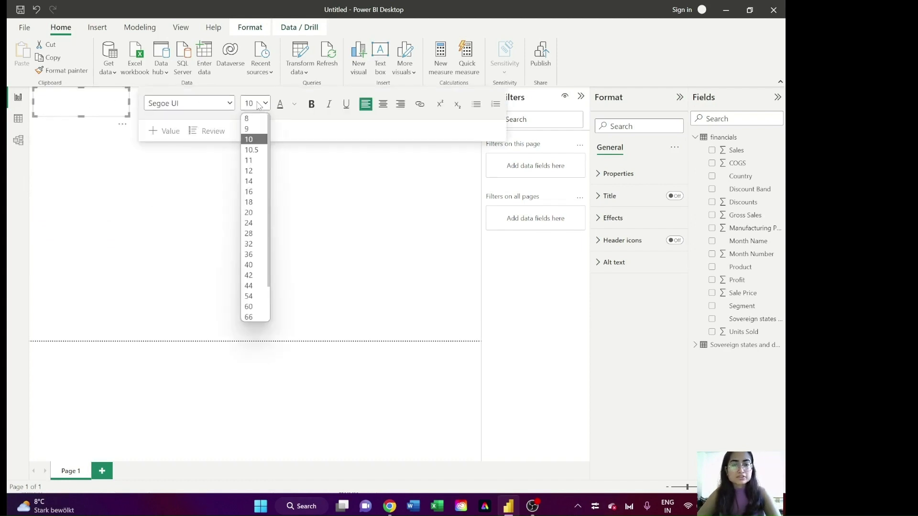
click(258, 268)
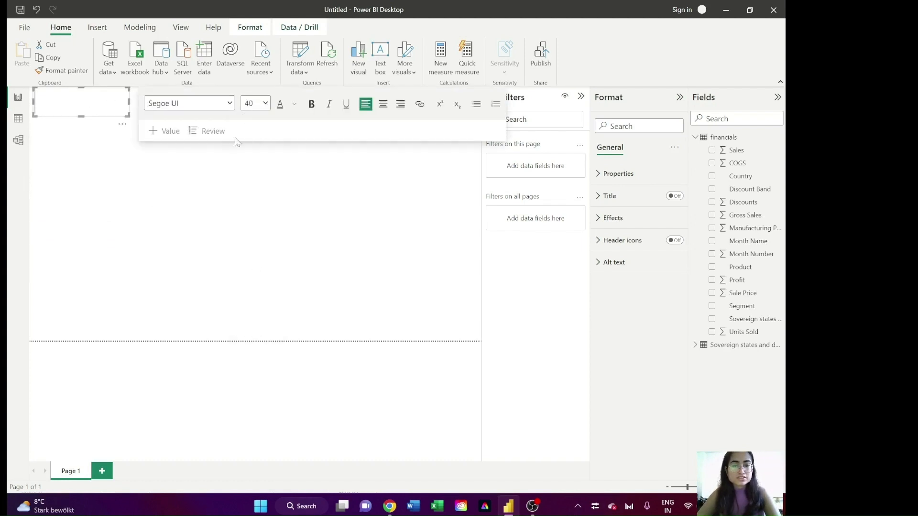
click(265, 103)
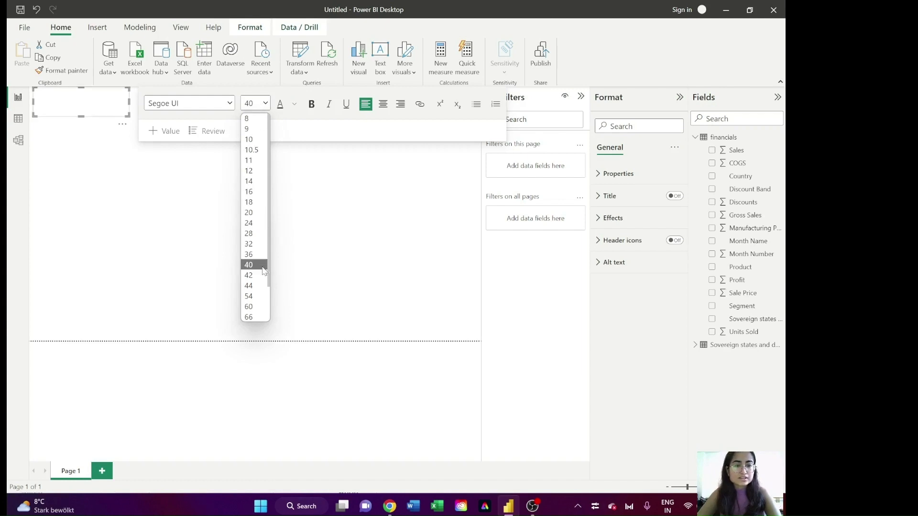
click(254, 234)
text(Demo report)
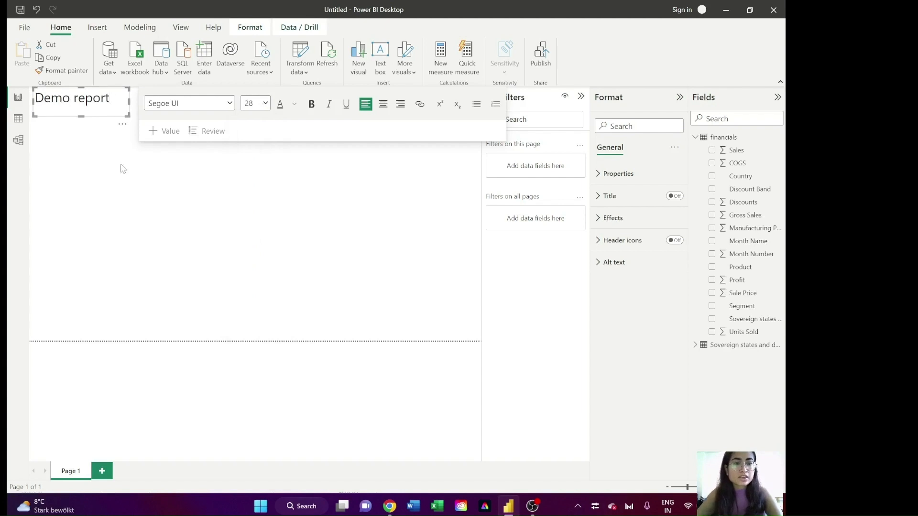
click(128, 194)
click(79, 104)
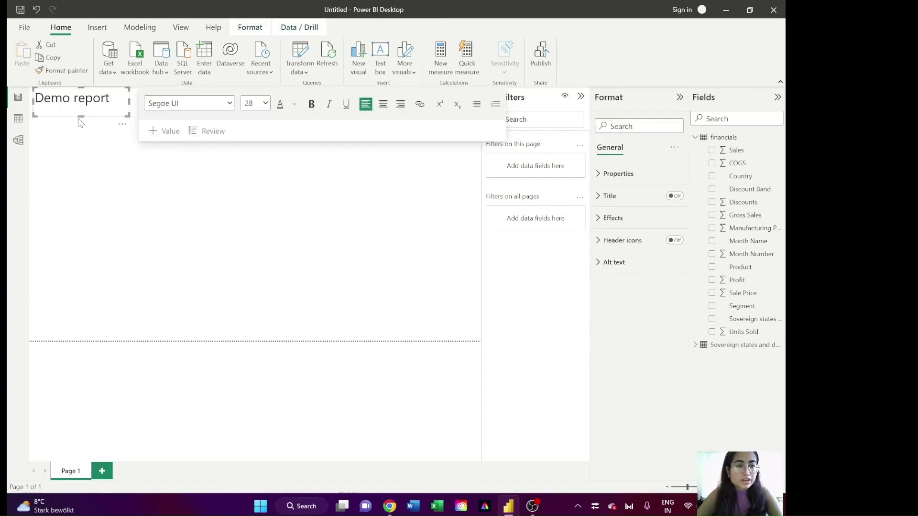
click(126, 185)
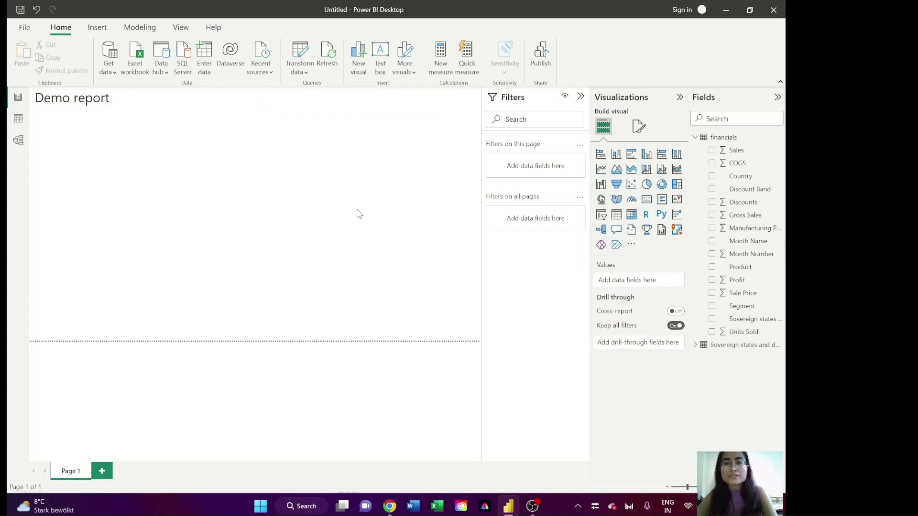
Step: Add a stacked column chart, move it directly under the report title, and make it wider and taller
click(616, 155)
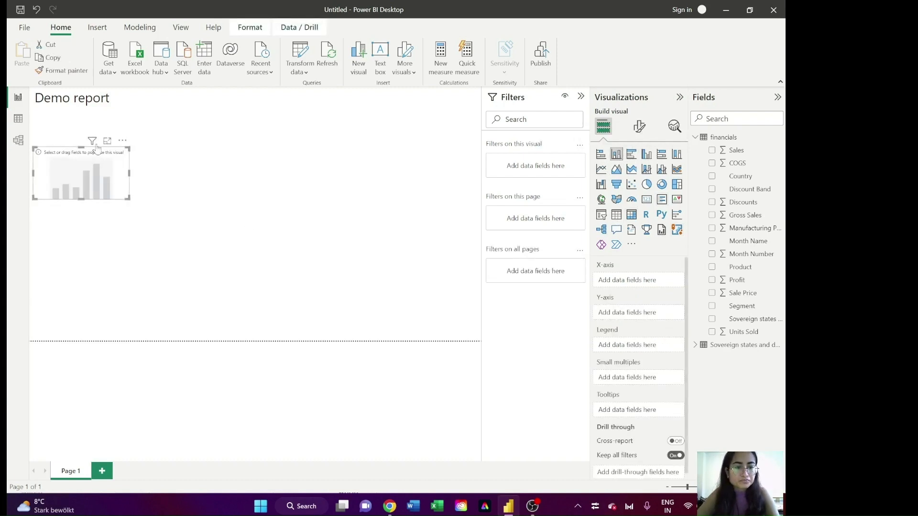
drag(97, 148, 97, 116)
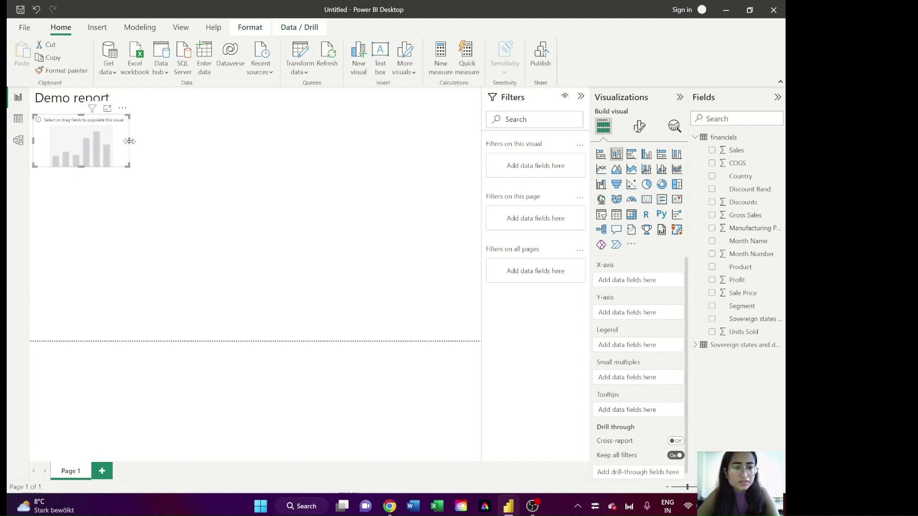
drag(130, 142, 196, 142)
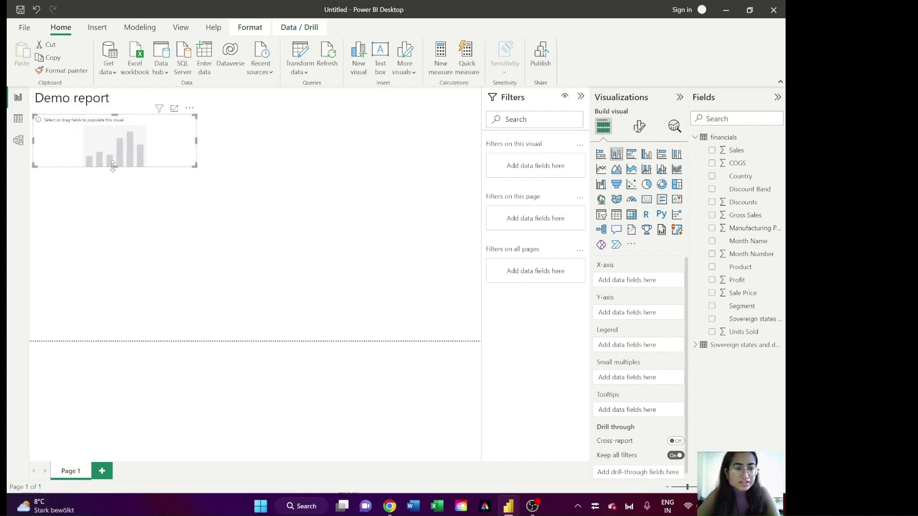
drag(113, 167, 181, 208)
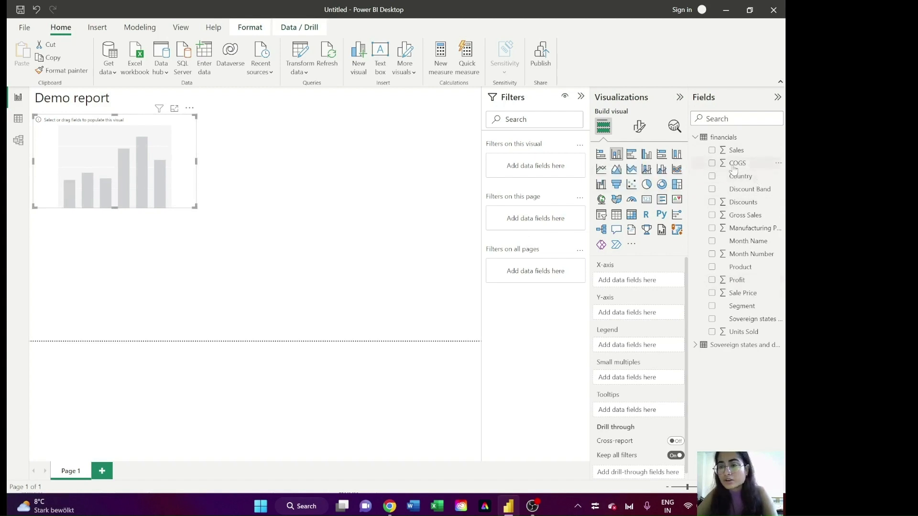
Step: Plot Sales by Country from the financials table in the column chart and widen the chart further
click(712, 177)
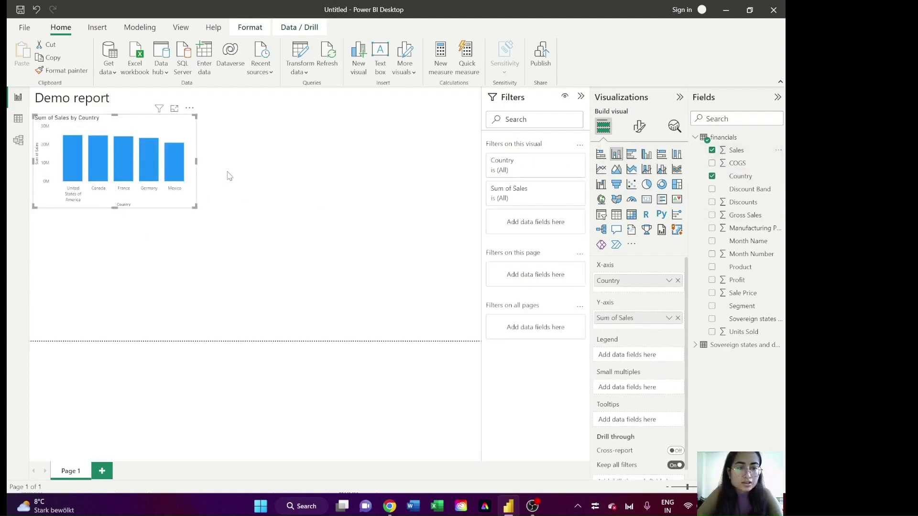
drag(196, 161, 240, 162)
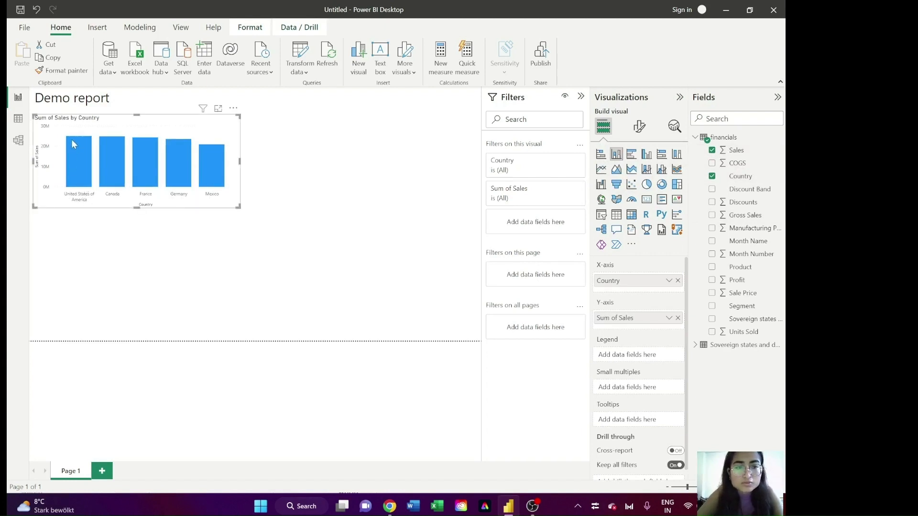
mouse_move(81, 162)
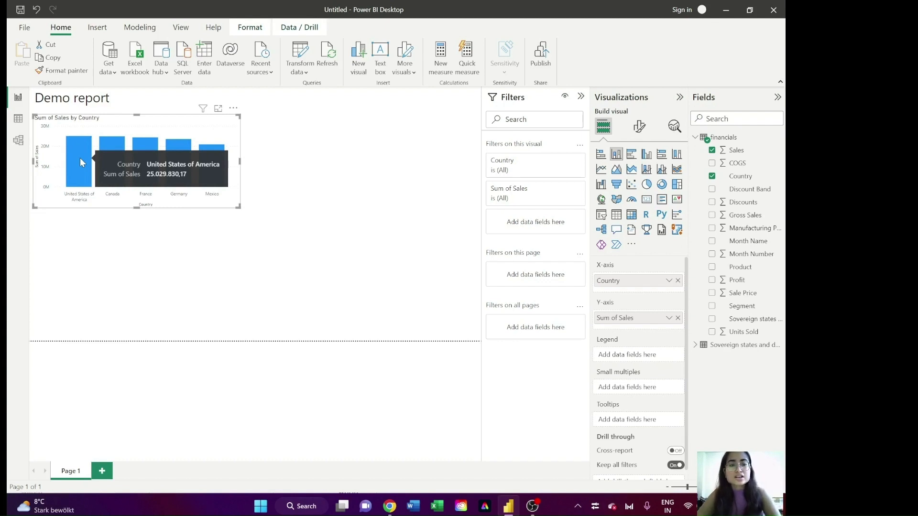
mouse_move(210, 176)
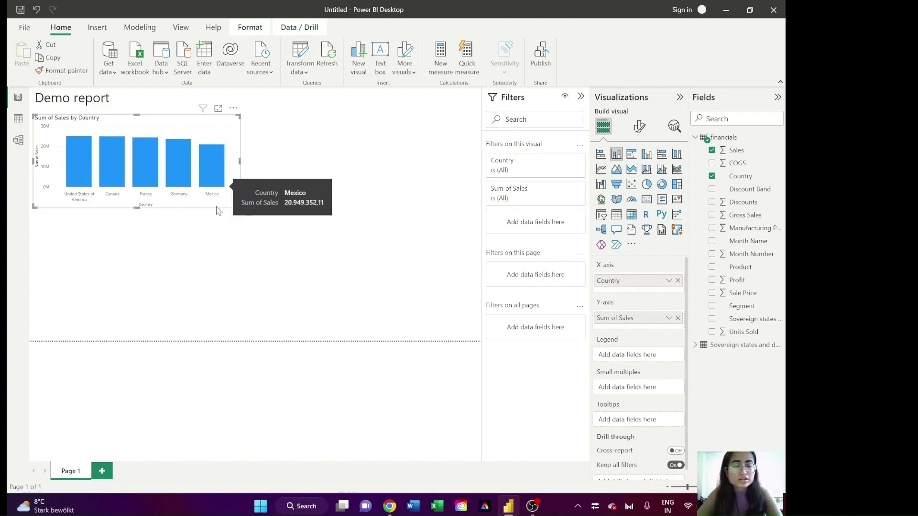
click(354, 168)
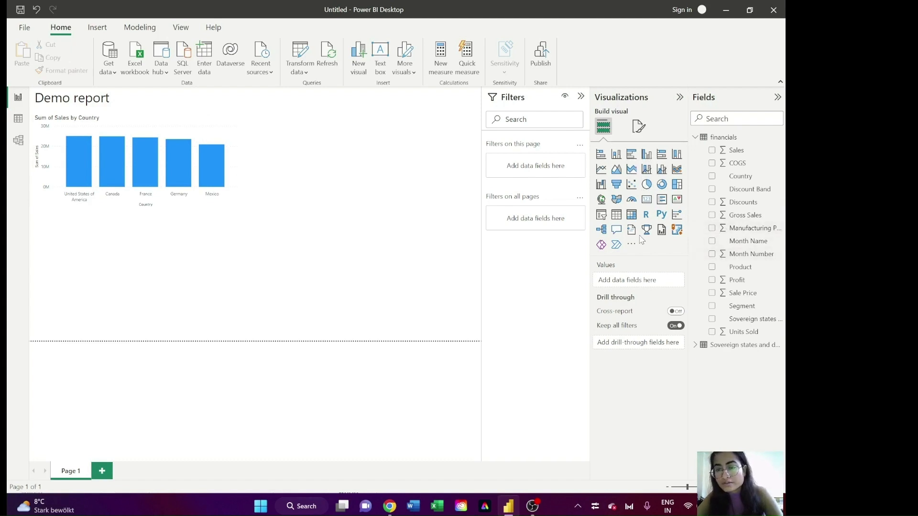
Step: Add a pie chart under the column chart, extend it to the page's lower edge, and make the column chart slightly taller
click(646, 185)
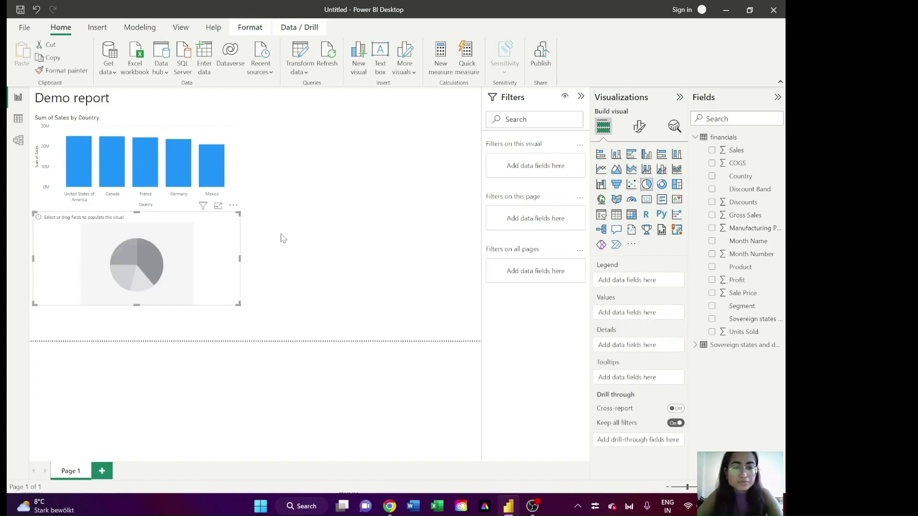
drag(153, 268, 155, 264)
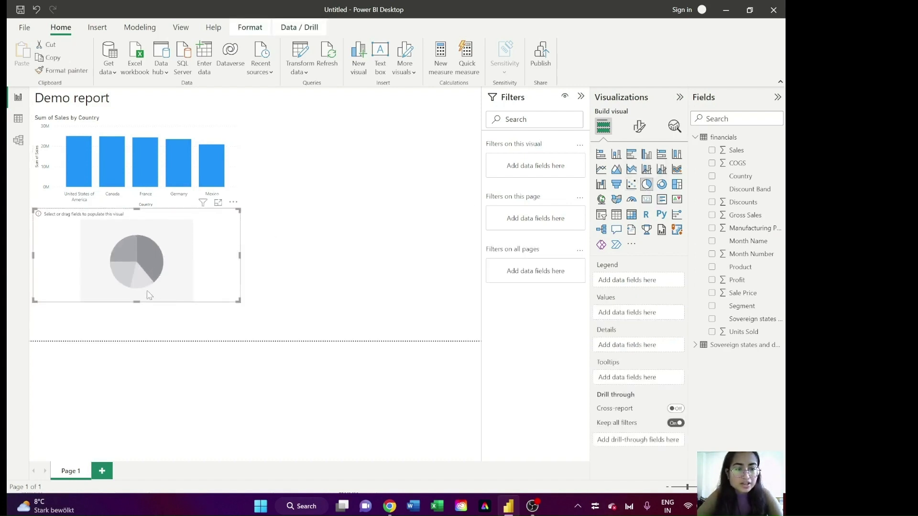
drag(134, 301, 135, 342)
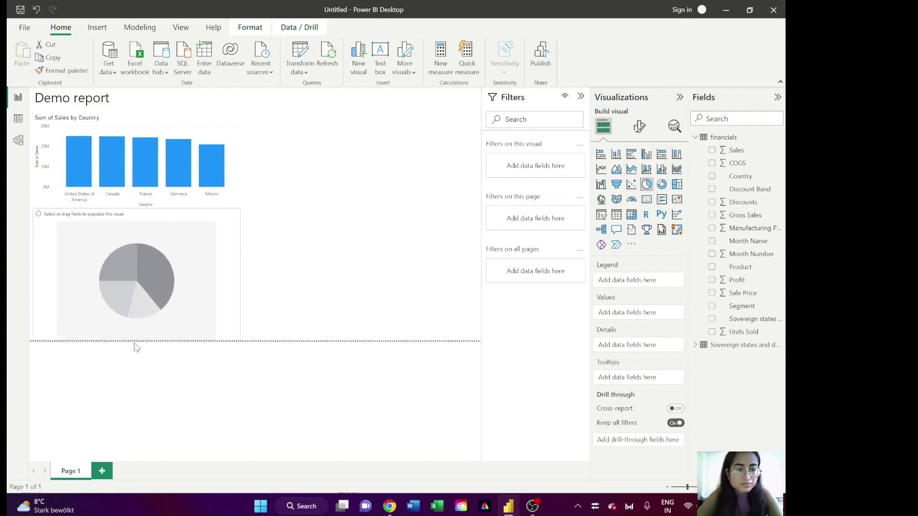
drag(137, 209, 136, 216)
click(144, 204)
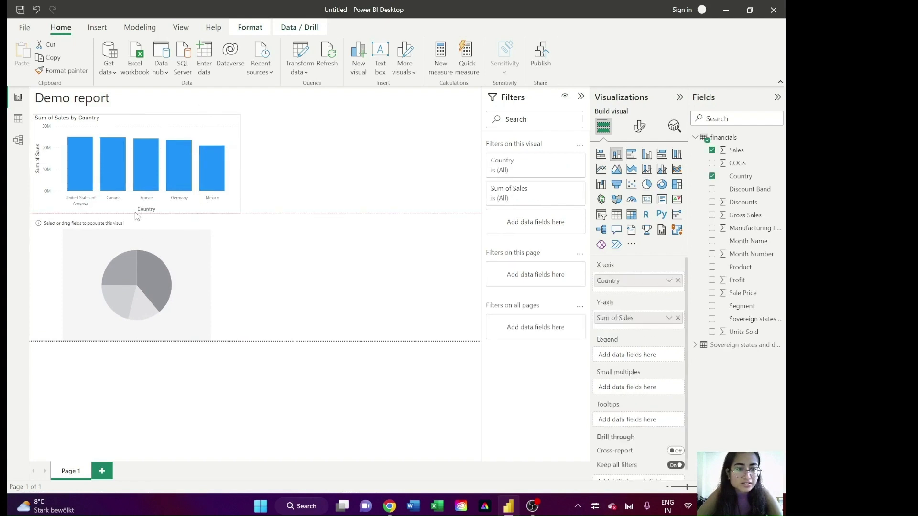
Step: Fill the pie chart with Country as legend and Sales as values from the financials table
click(136, 276)
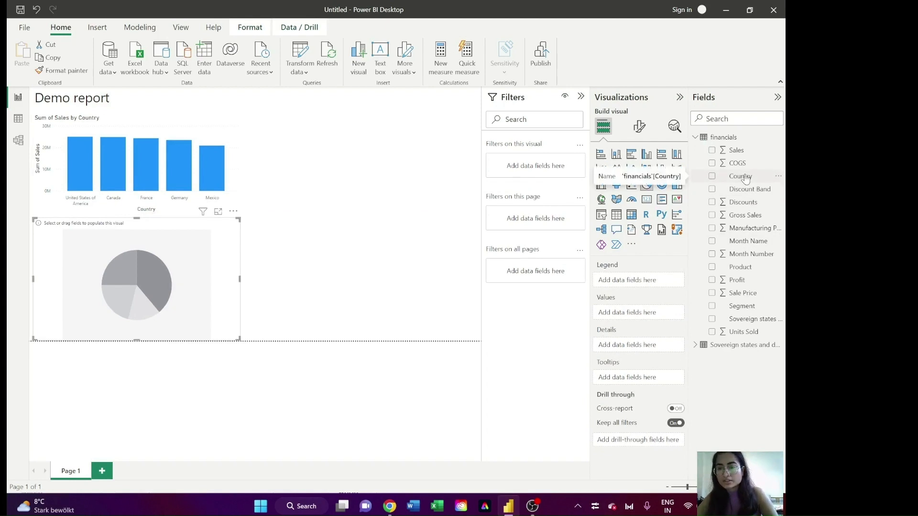
drag(746, 178, 181, 264)
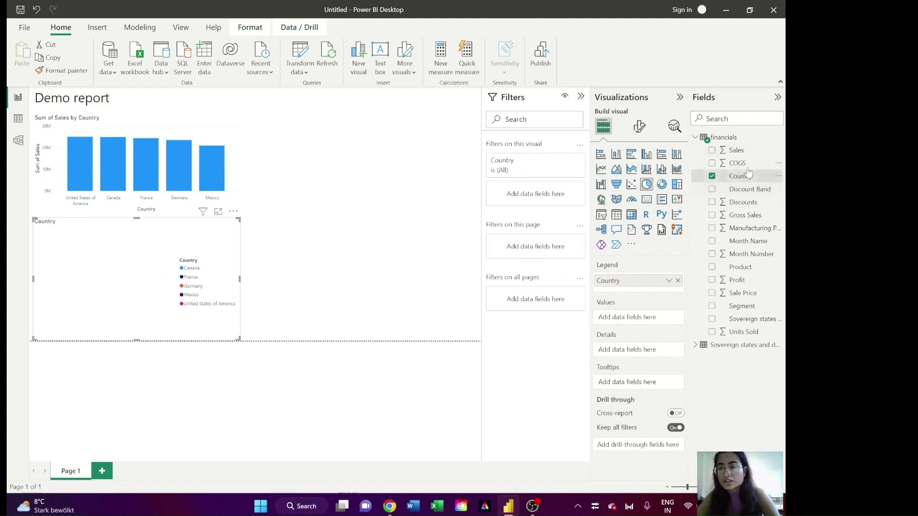
drag(746, 154, 160, 279)
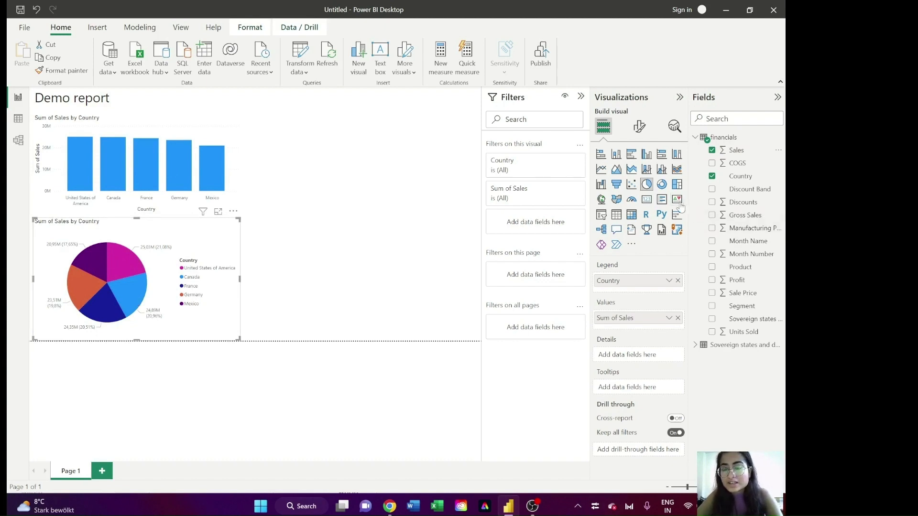
Step: Add a line chart beside the column chart, make it taller, and widen it to the page's edge
click(413, 203)
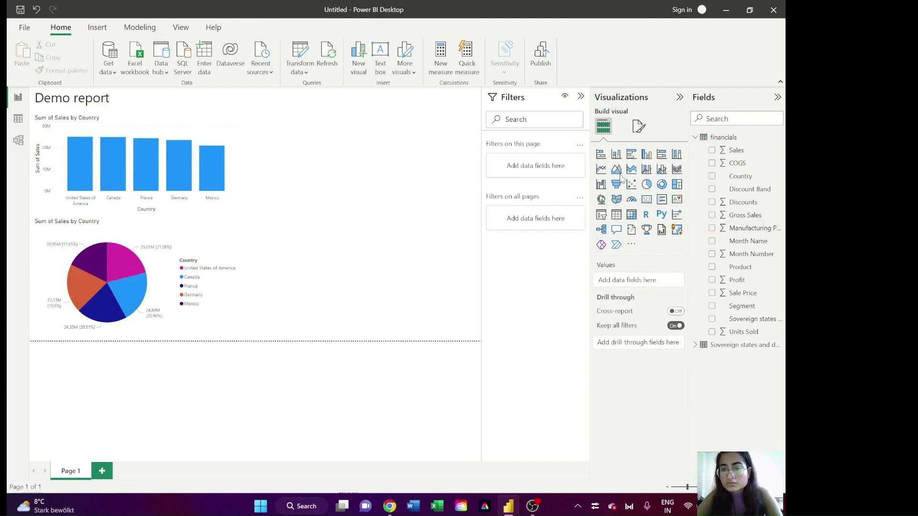
click(602, 169)
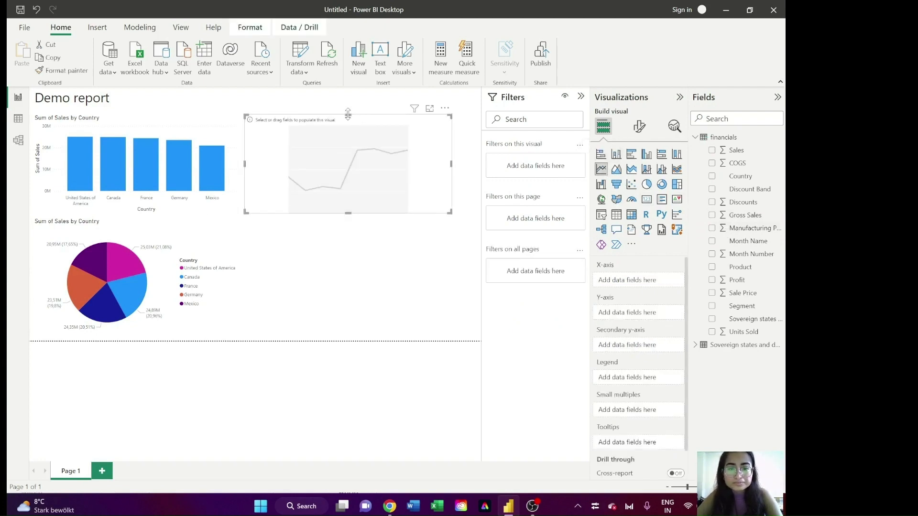
drag(348, 114, 348, 98)
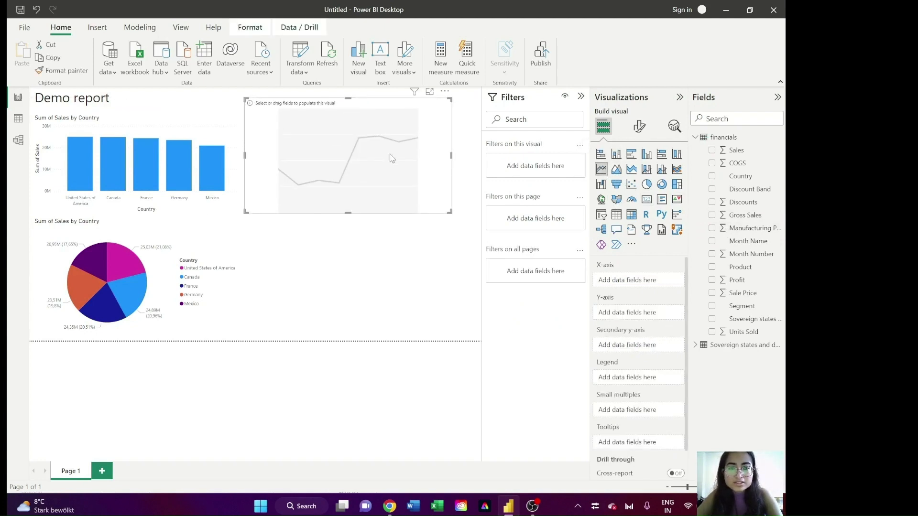
drag(451, 155, 480, 155)
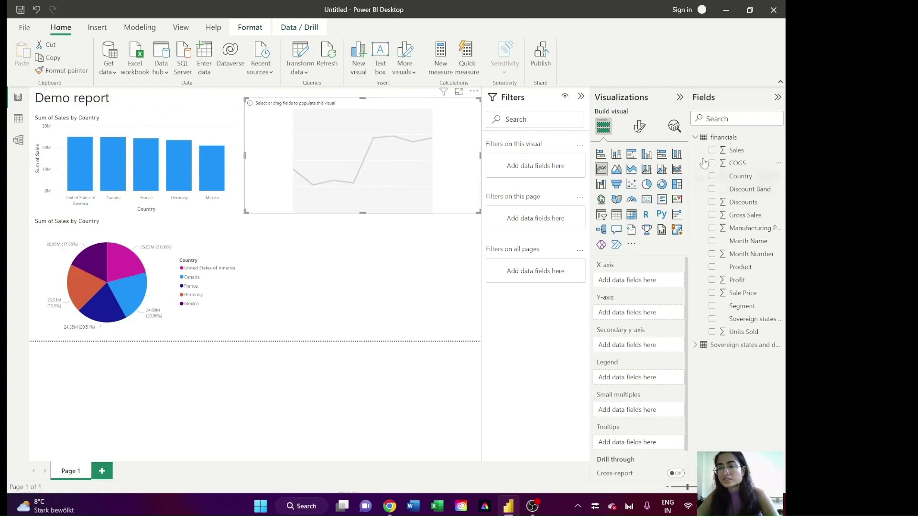
Step: Plot Profit by Country from the financials table in the line chart
click(712, 176)
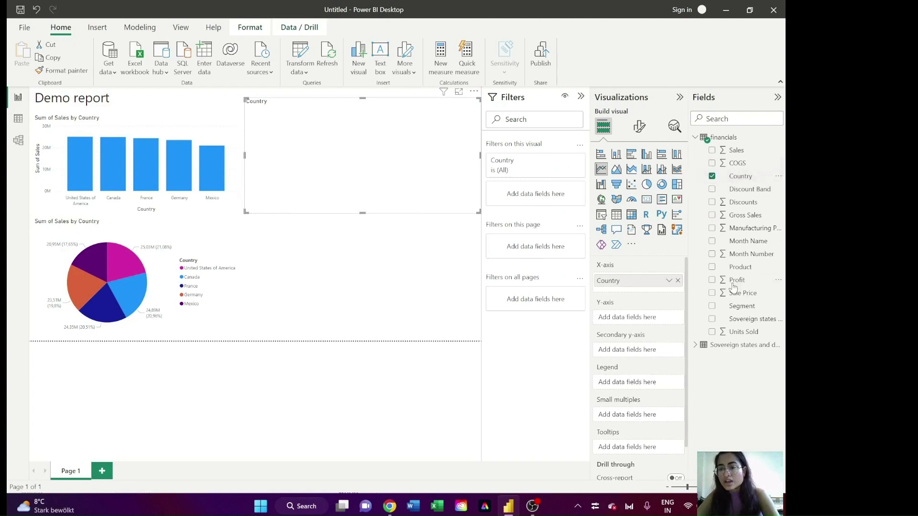
click(712, 280)
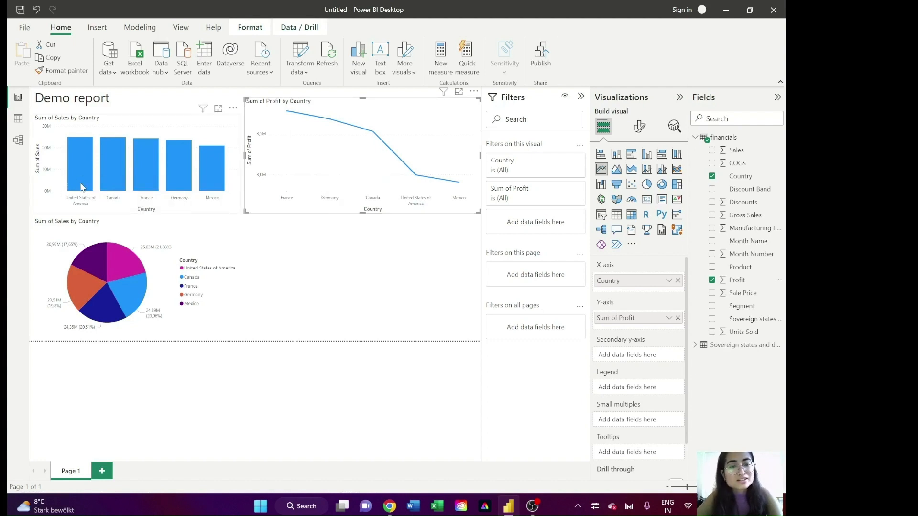
mouse_move(82, 186)
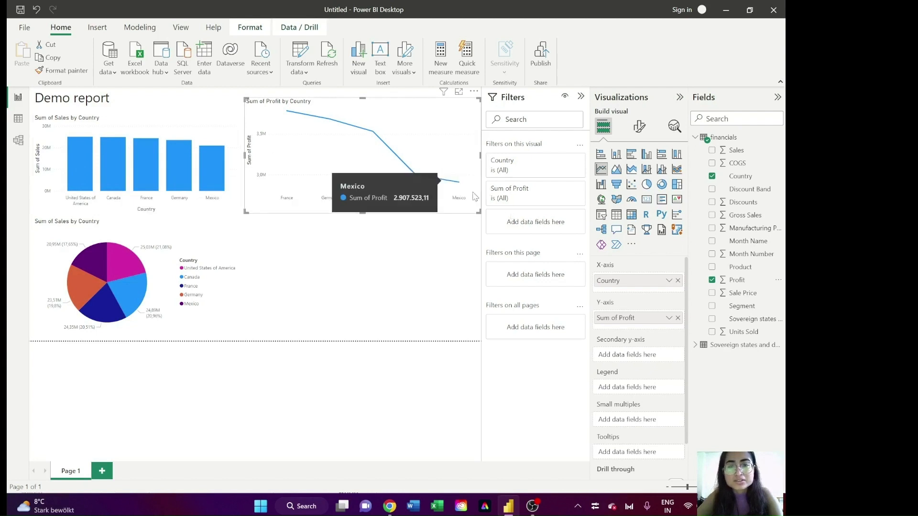
mouse_move(418, 183)
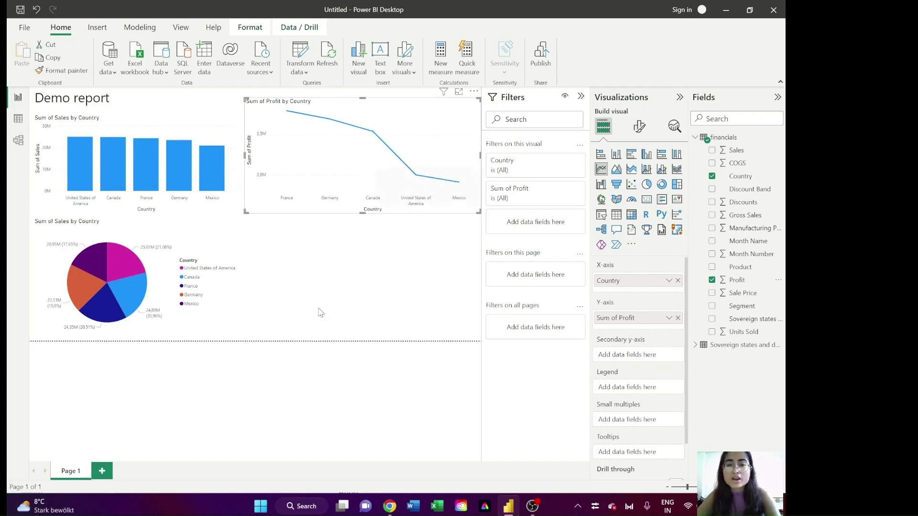
Step: Add a map visual under the line chart with Country as location and Profit as bubble size
click(402, 299)
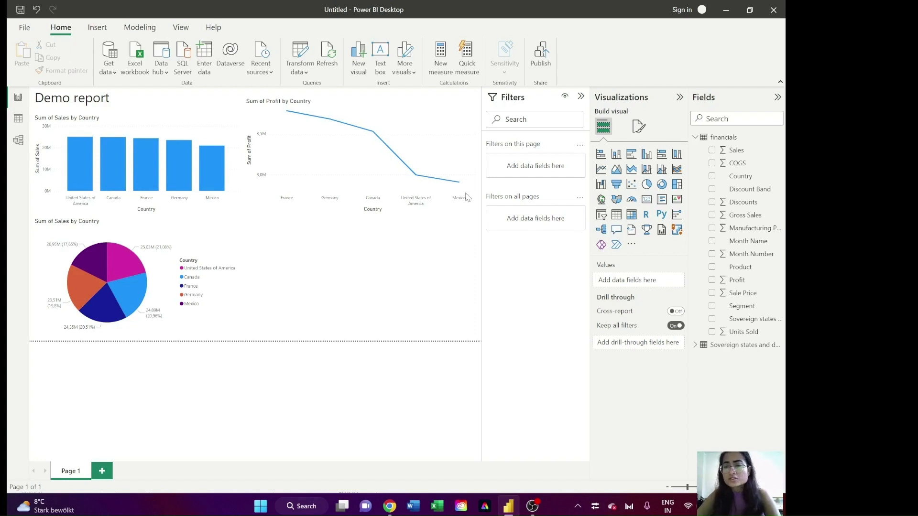
click(602, 200)
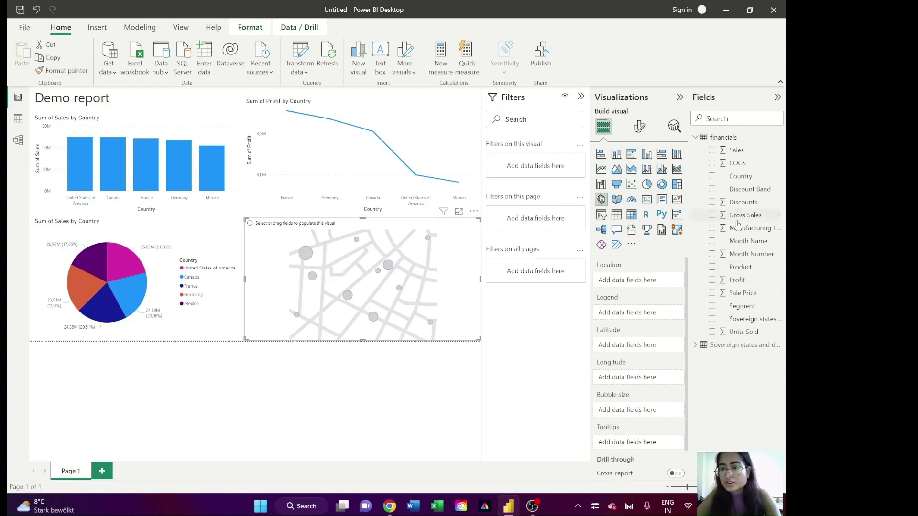
click(712, 176)
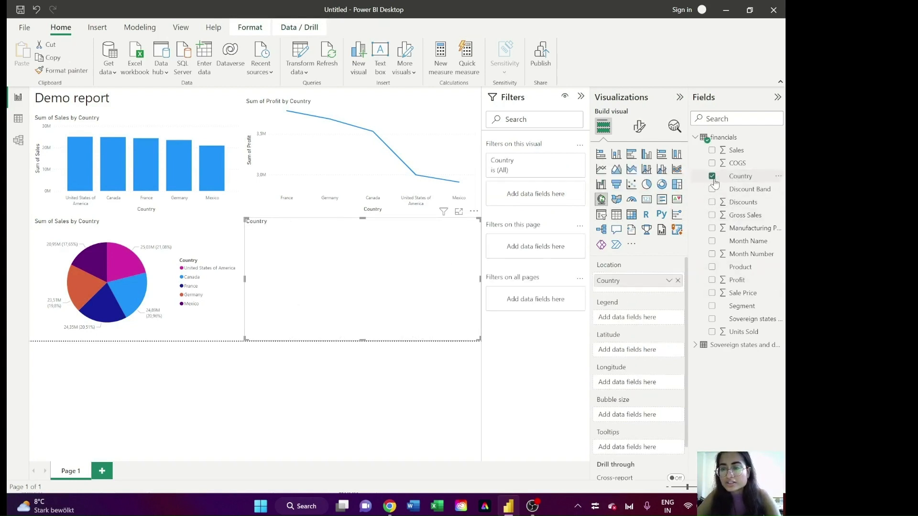
click(712, 281)
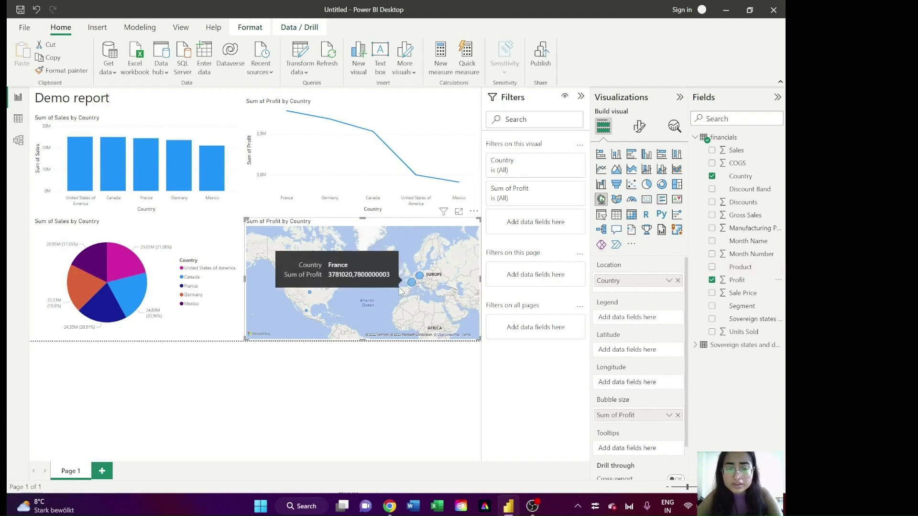
mouse_move(417, 282)
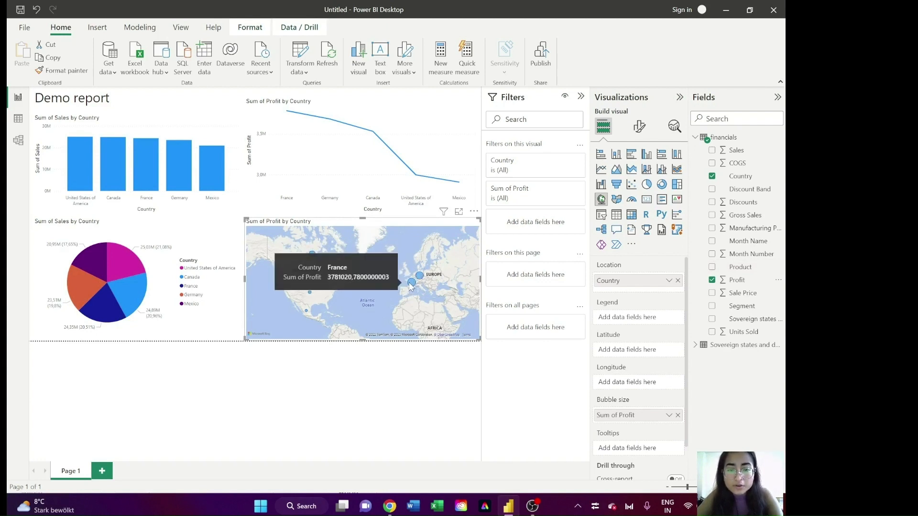
mouse_move(310, 293)
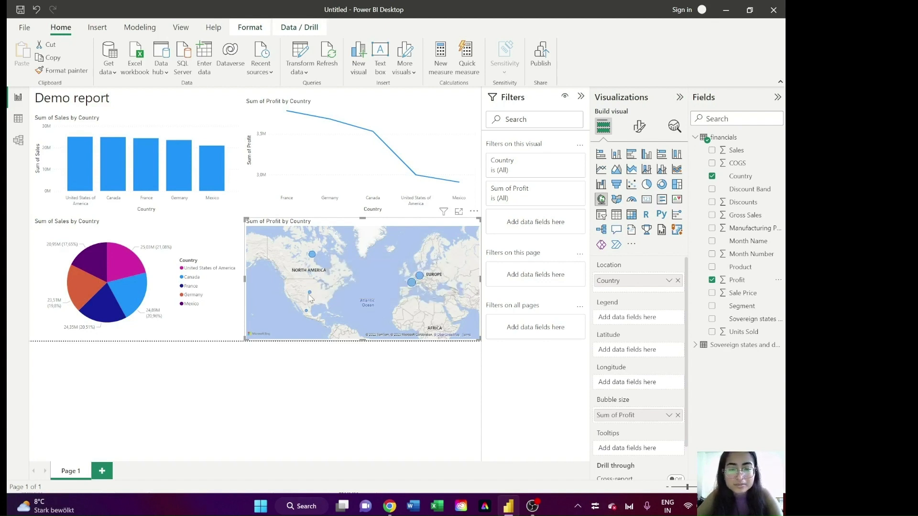
Step: Cross-filter the report by France from the map, and by Canada from the column chart
drag(270, 278, 482, 298)
drag(381, 288, 468, 259)
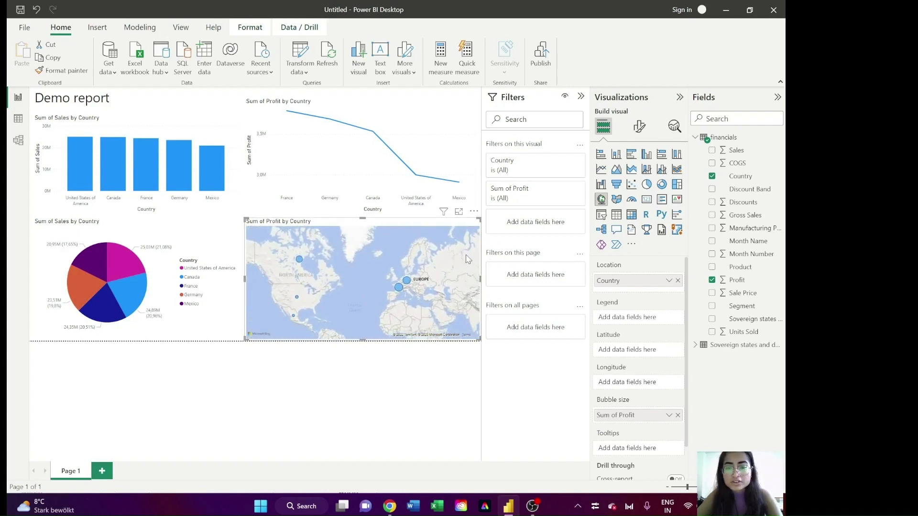
click(399, 288)
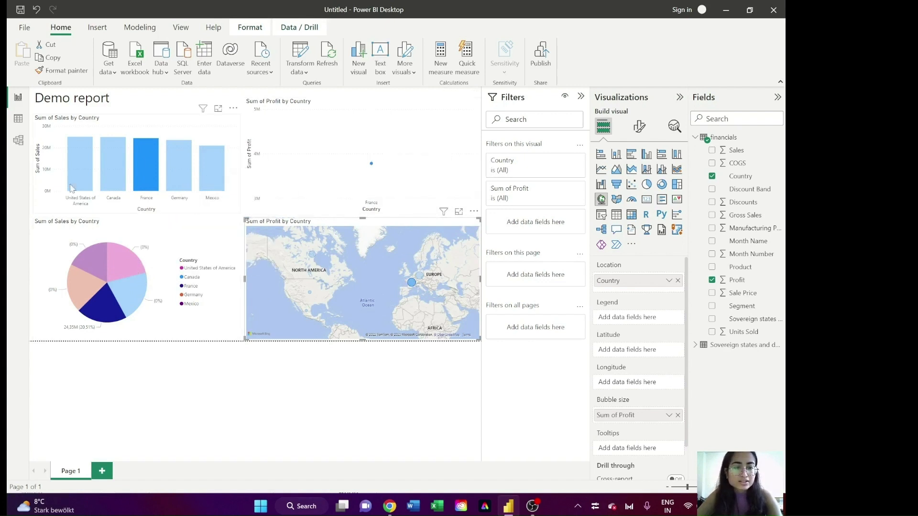
click(120, 180)
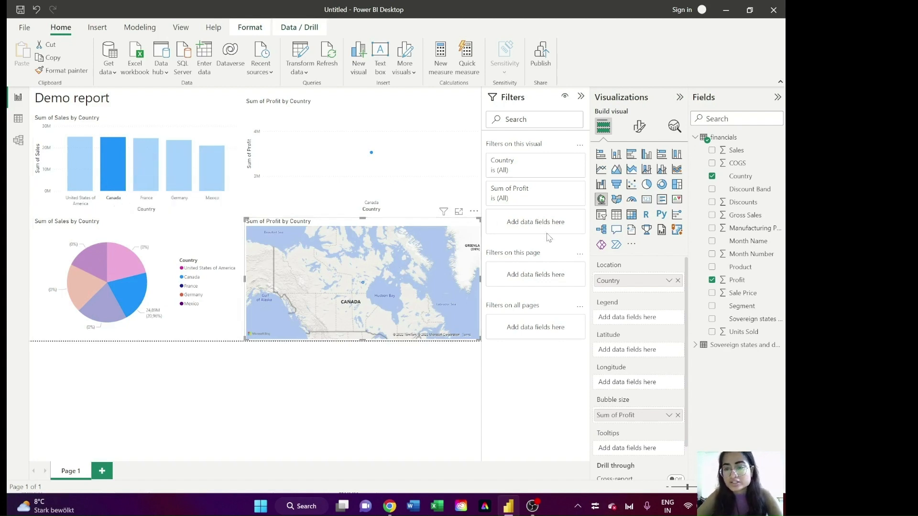
Step: Convert the map visual into a slicer on Country and Profit, and check the profit entries nested under Canada
click(603, 215)
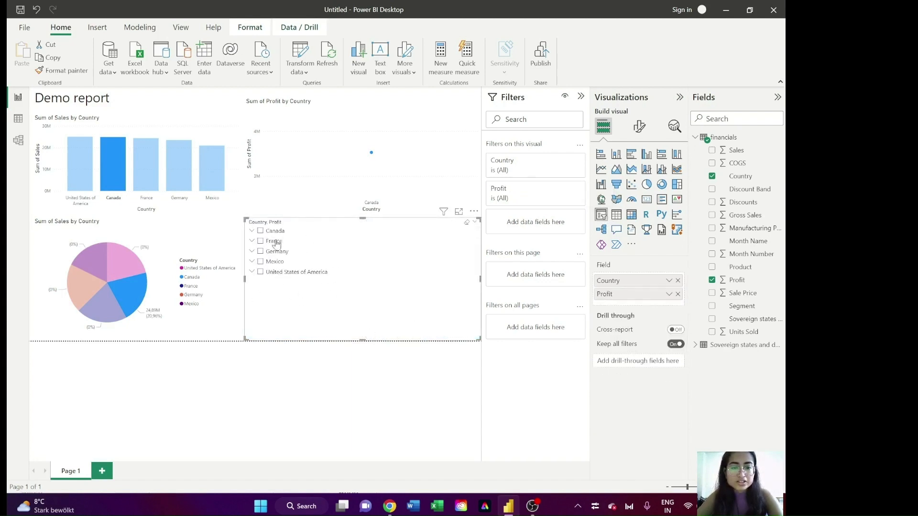
click(253, 232)
click(253, 231)
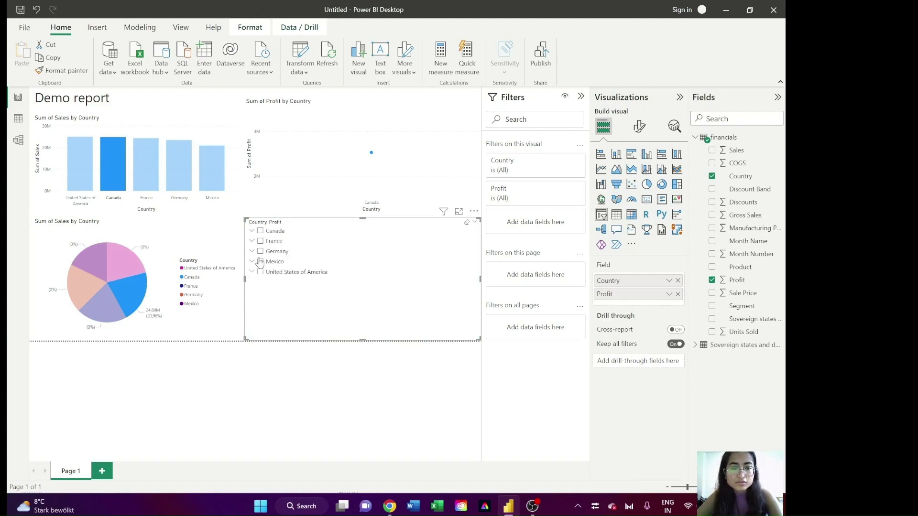
Step: Test the slicer by filtering the report to Canada, Germany, United States of America, and Canada again
click(261, 231)
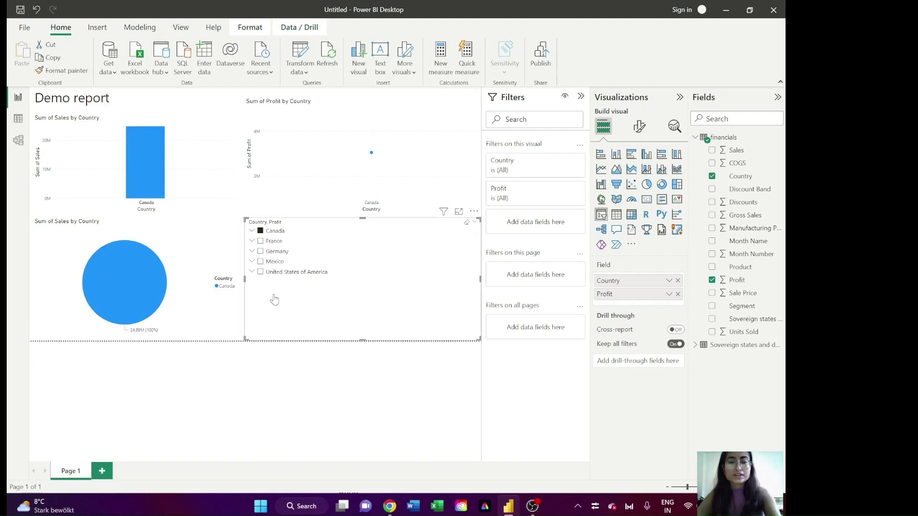
click(261, 252)
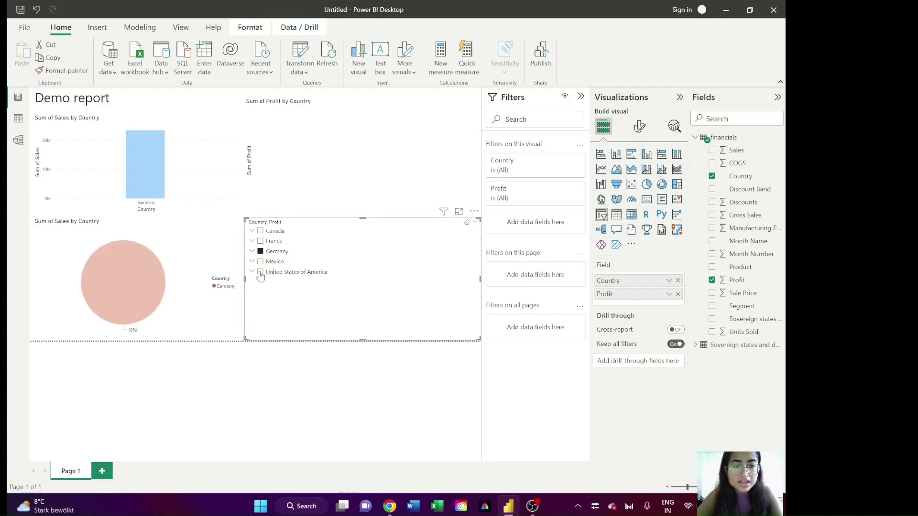
click(260, 272)
click(261, 230)
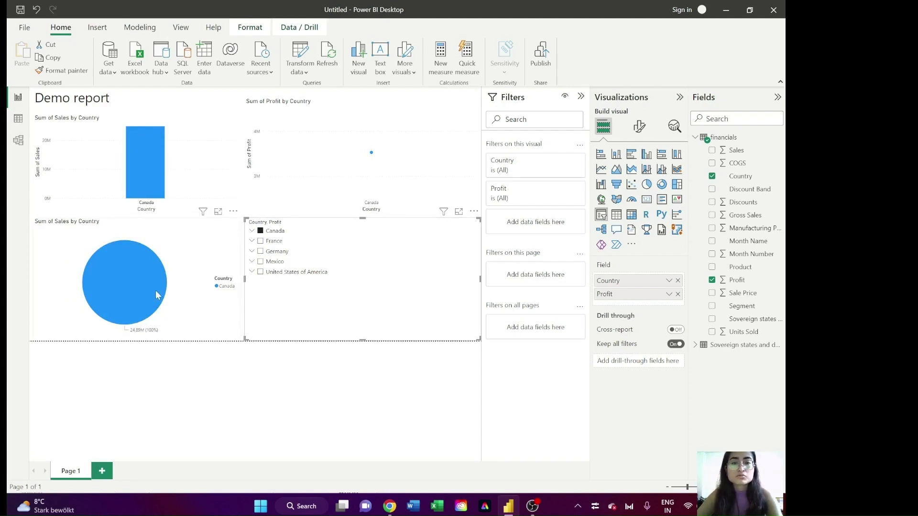
mouse_move(157, 294)
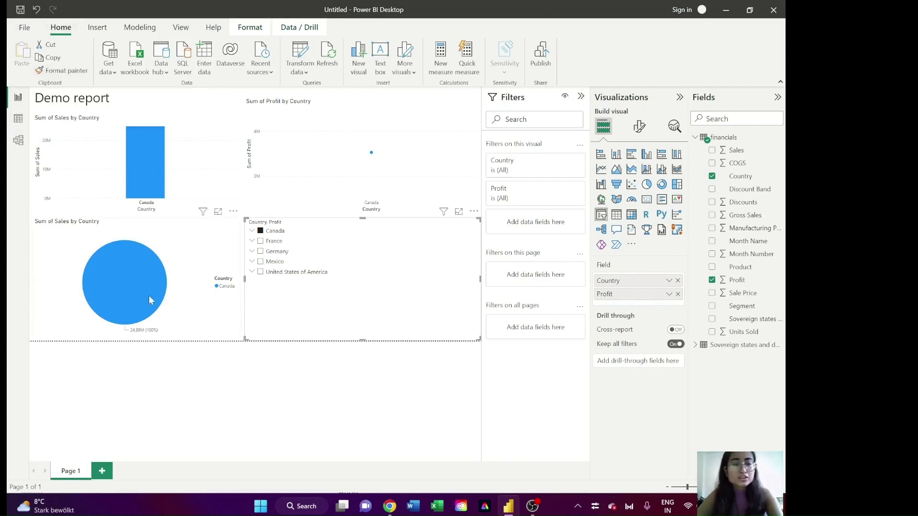
mouse_move(383, 140)
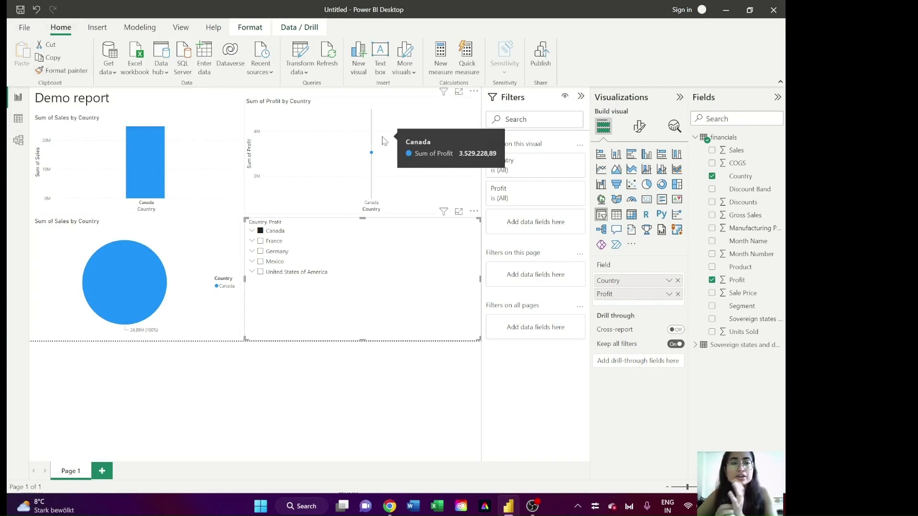
Step: Try the Classic theme on the report, and apply the Solar theme instead
click(184, 31)
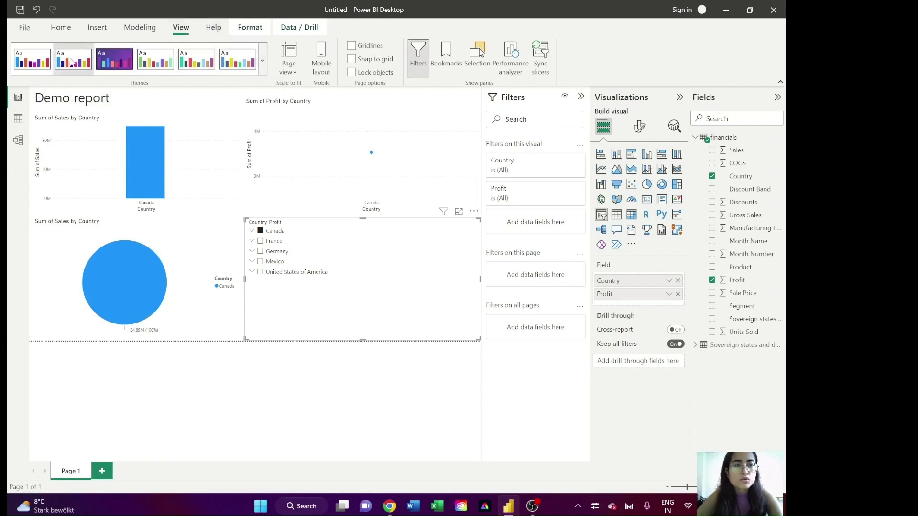
click(202, 63)
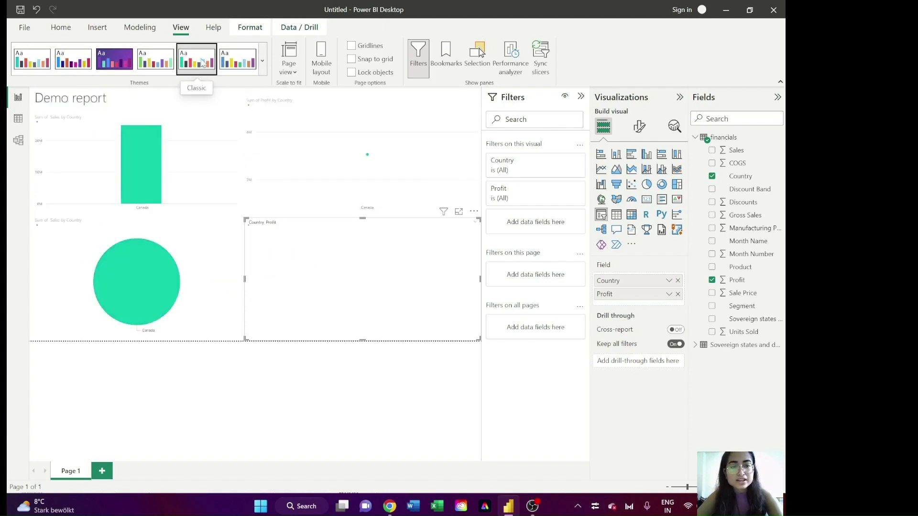
click(261, 67)
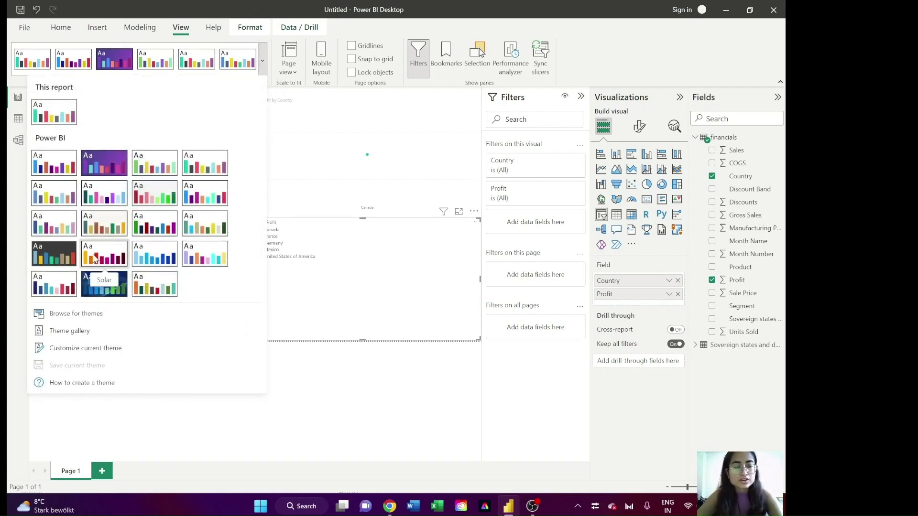
click(98, 254)
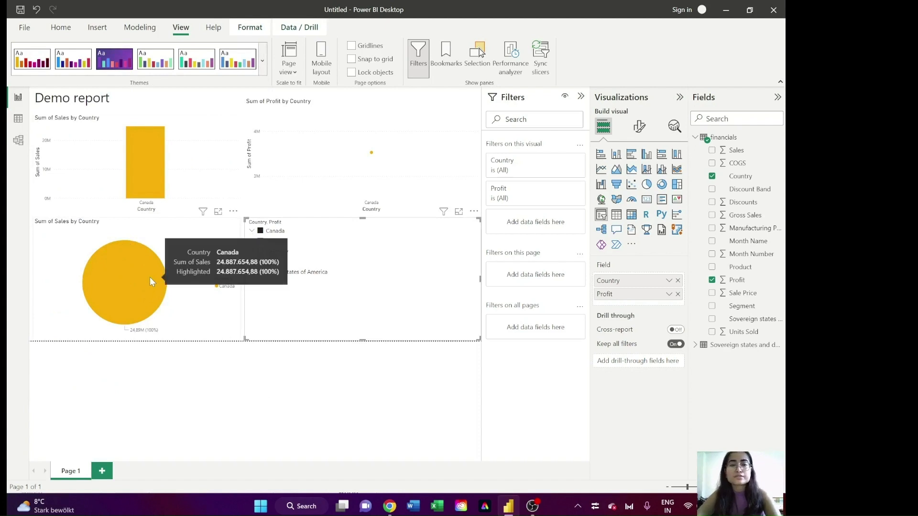
Step: Deselect Canada in the slicer and clear the remaining Canada cross-filter from the pie and line charts
click(261, 232)
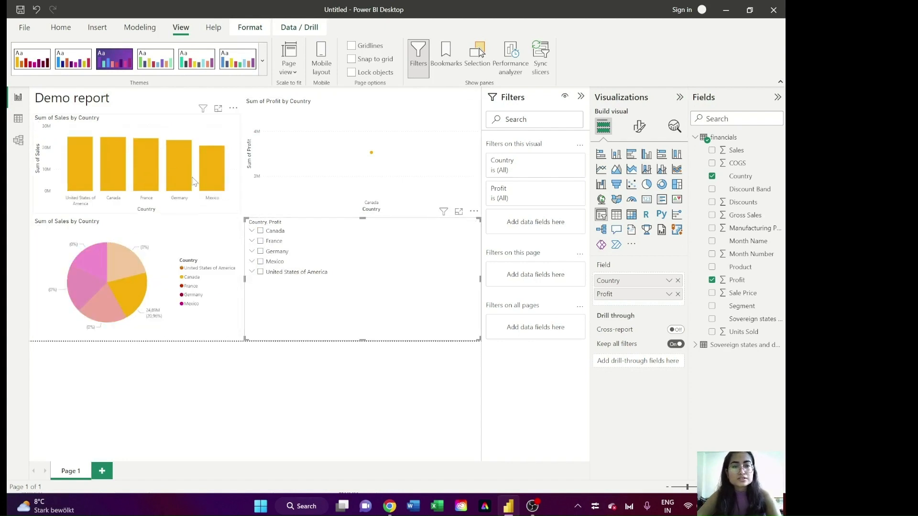
click(200, 99)
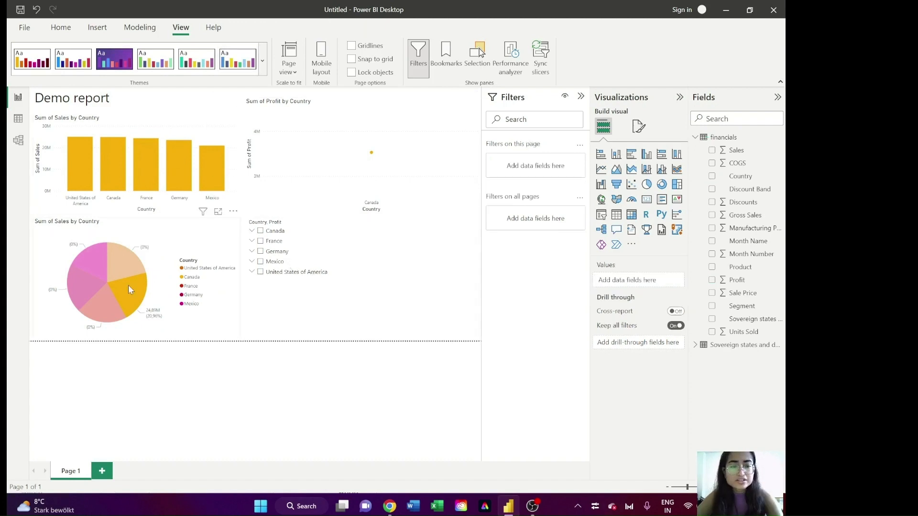
mouse_move(127, 273)
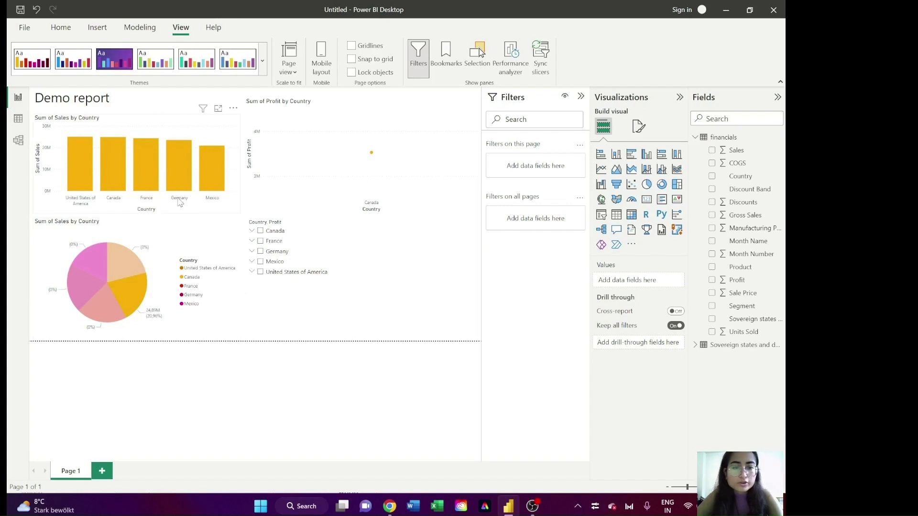
click(161, 281)
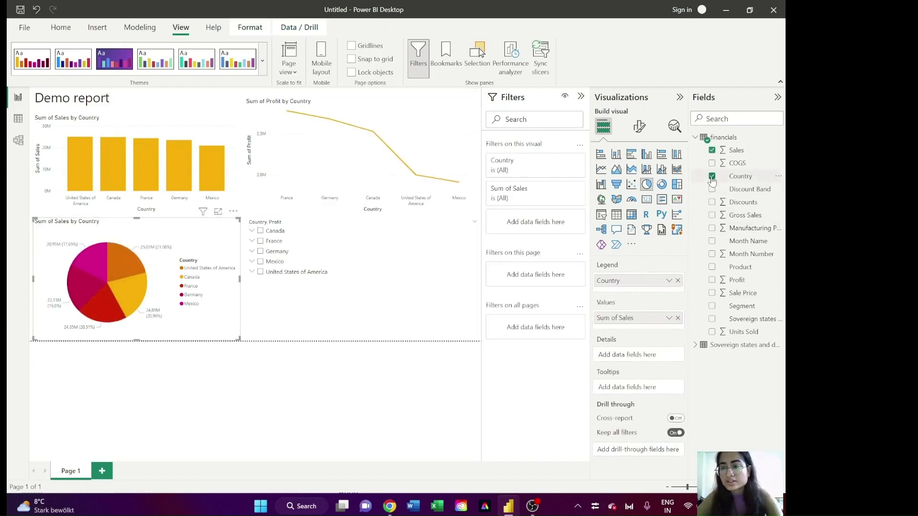
Step: Replace Sales with Profit as the pie chart's values, and select the Country and Profit slicer
click(712, 151)
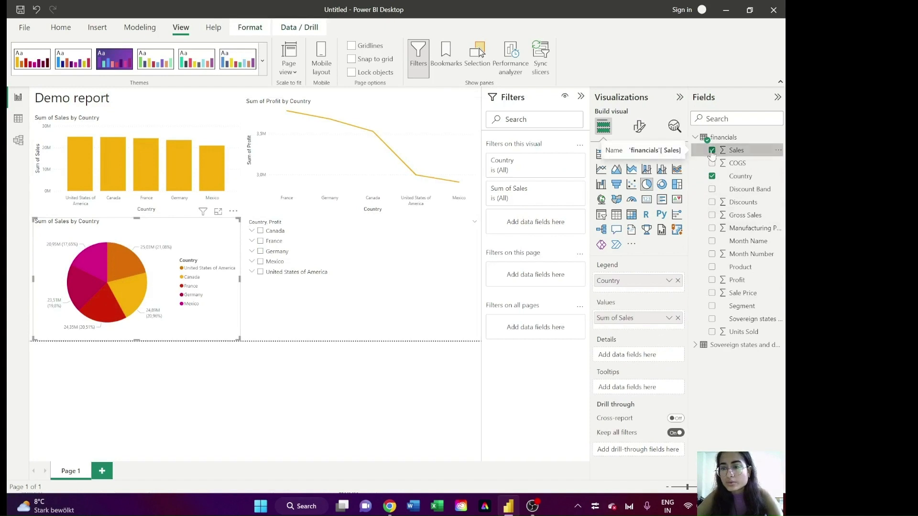
click(711, 281)
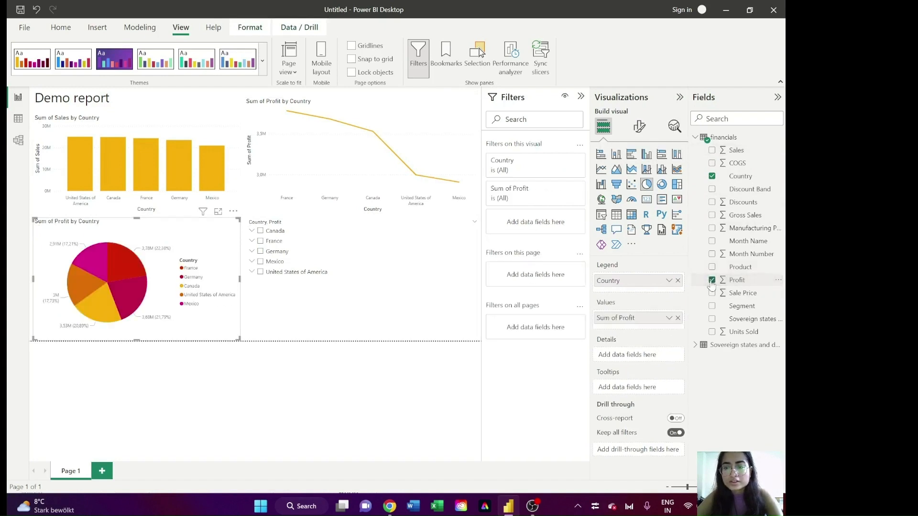
click(397, 299)
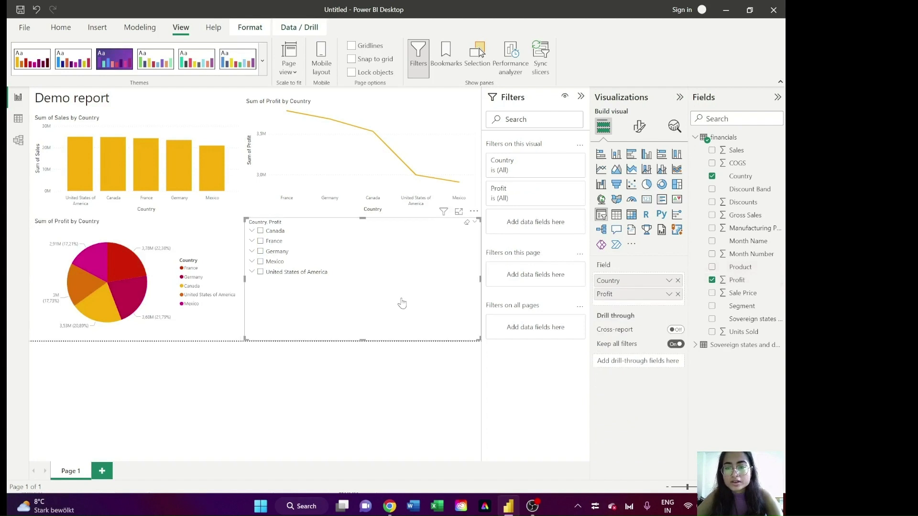
Step: Convert the Country and Profit slicer to a table and add Sales as a column between Country and Profit
click(616, 216)
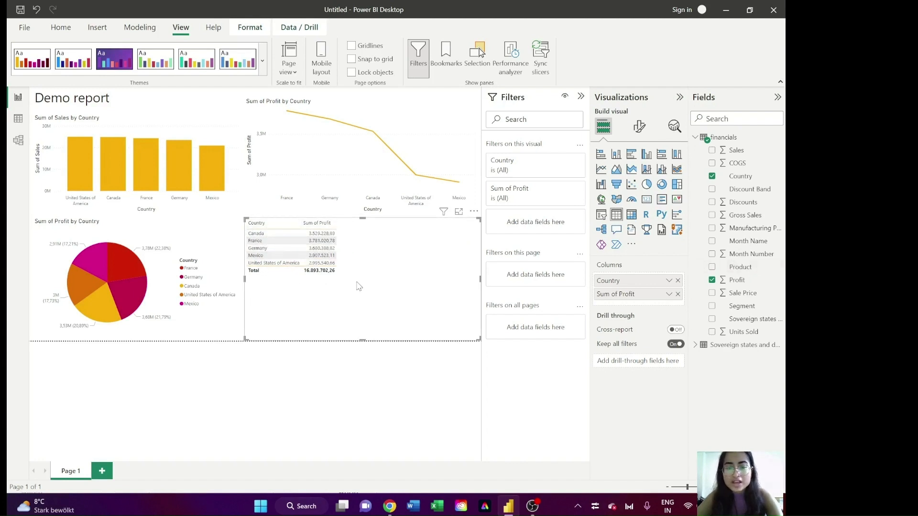
click(712, 151)
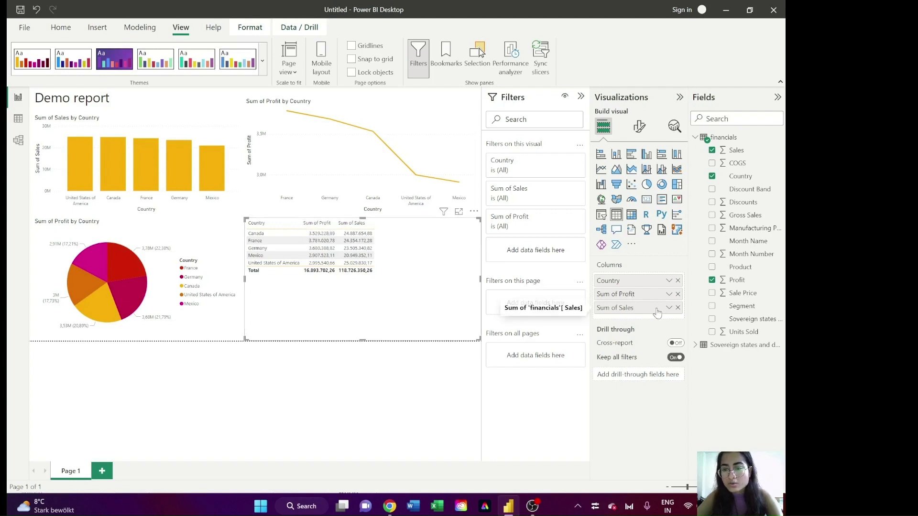
drag(653, 308, 653, 294)
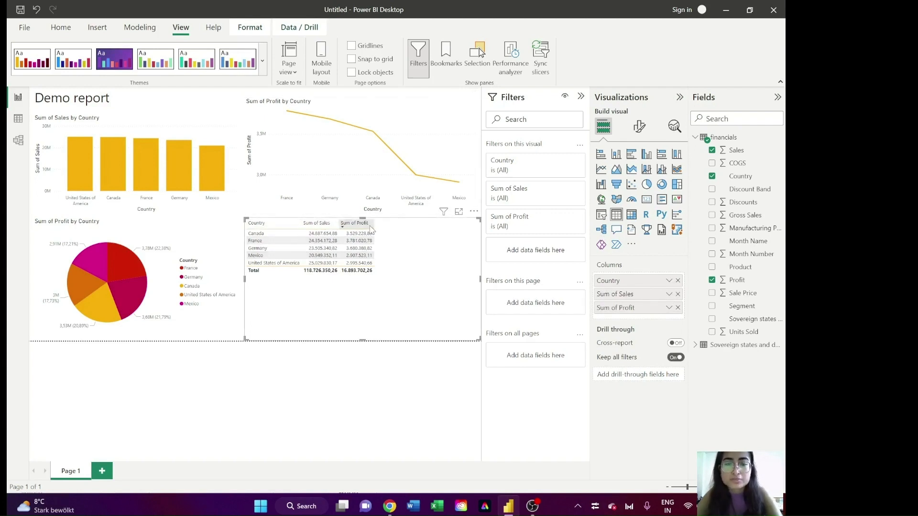
Step: Test the table's cross-filtering with the France and Mexico rows, clear the filter, and deselect the table
click(258, 242)
click(260, 256)
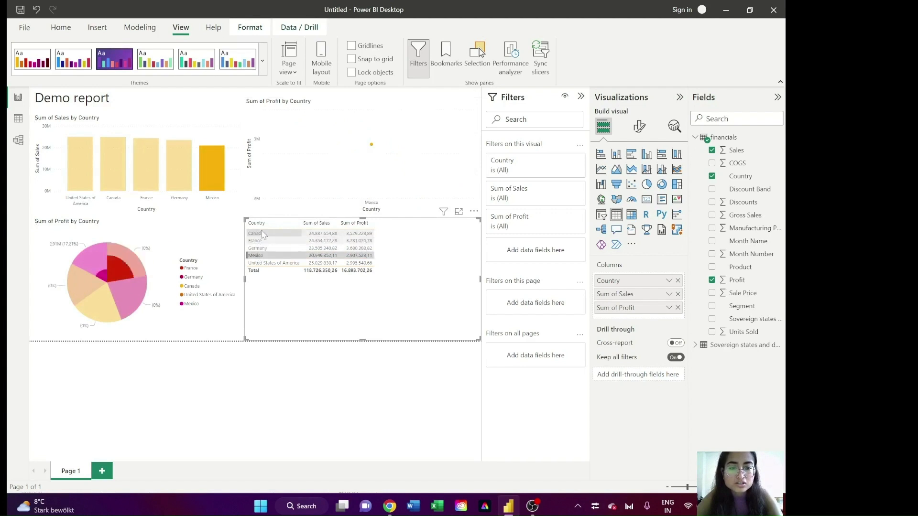
click(259, 256)
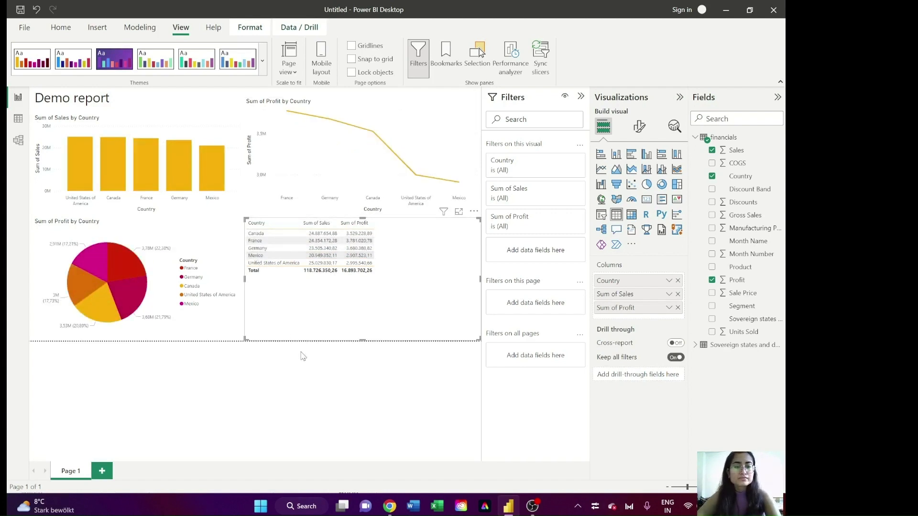
click(257, 438)
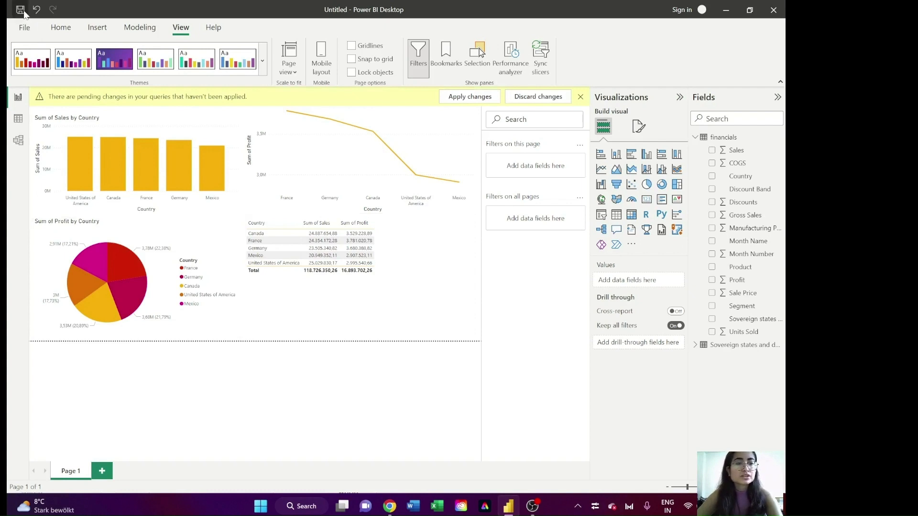
Step: Save the report to the Desktop as a Power BI file named Demo file 3
click(24, 28)
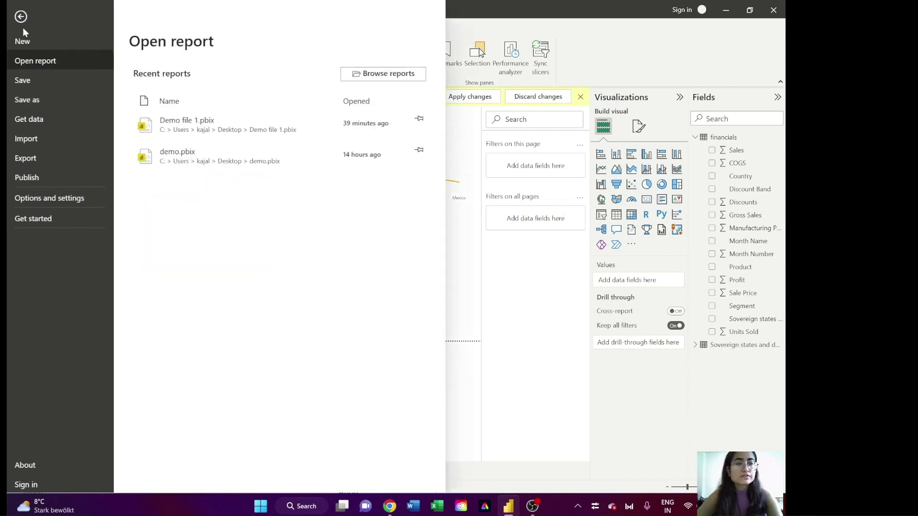
click(29, 104)
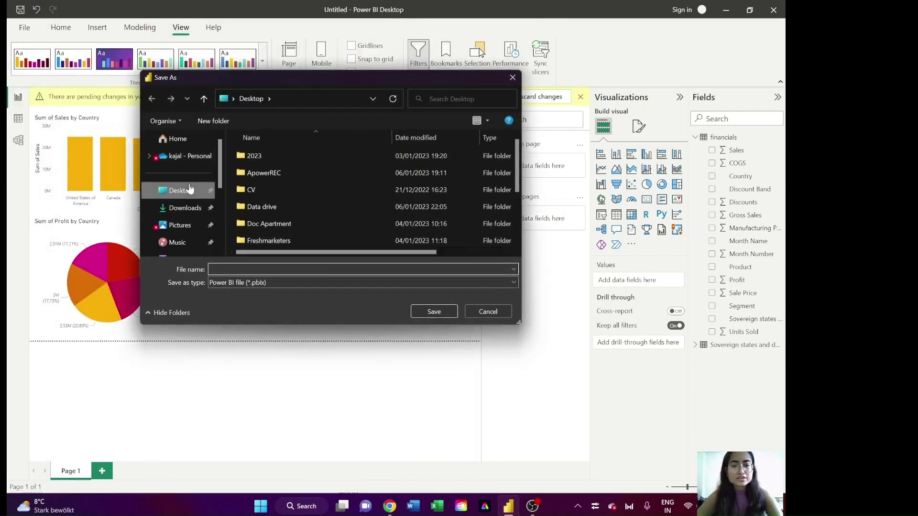
click(181, 190)
click(252, 267)
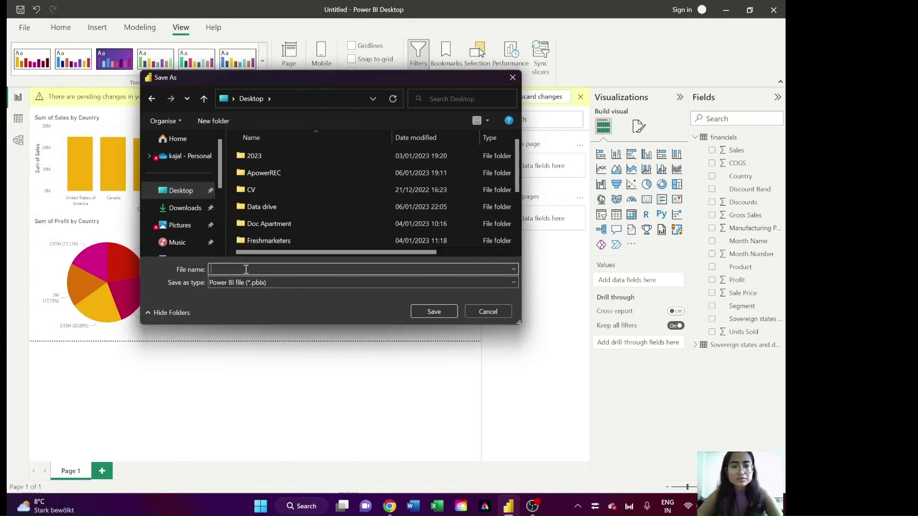
text(Demo )
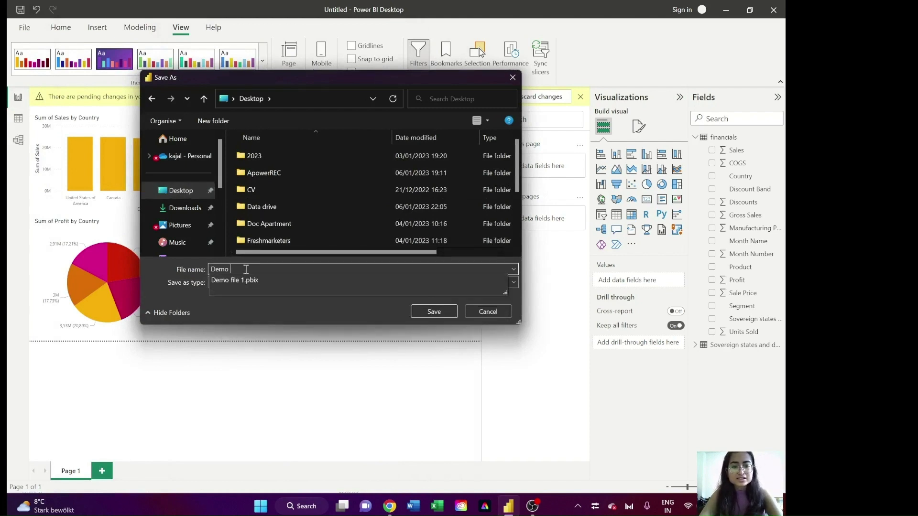
text(file )
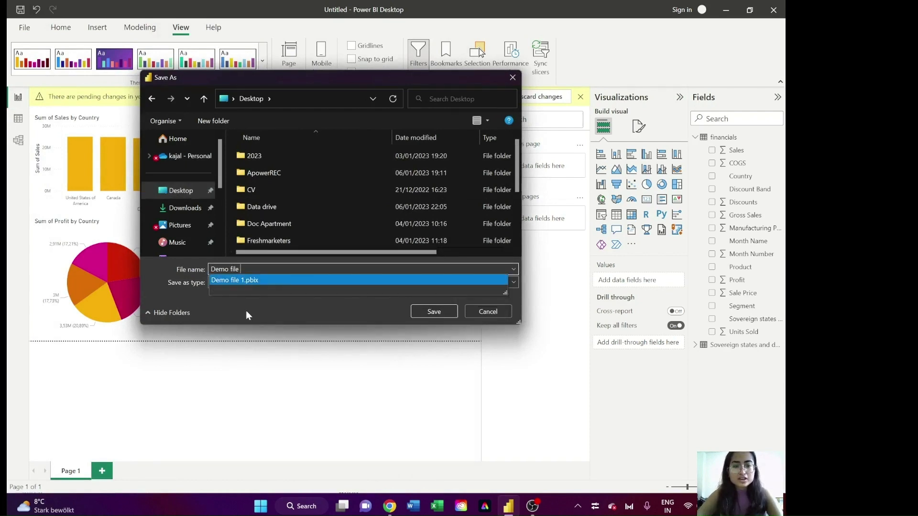
text(3)
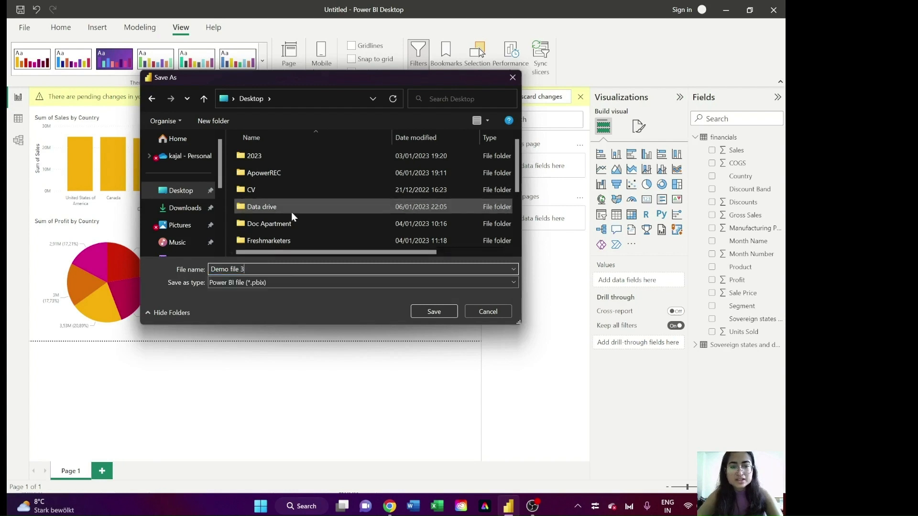
click(420, 312)
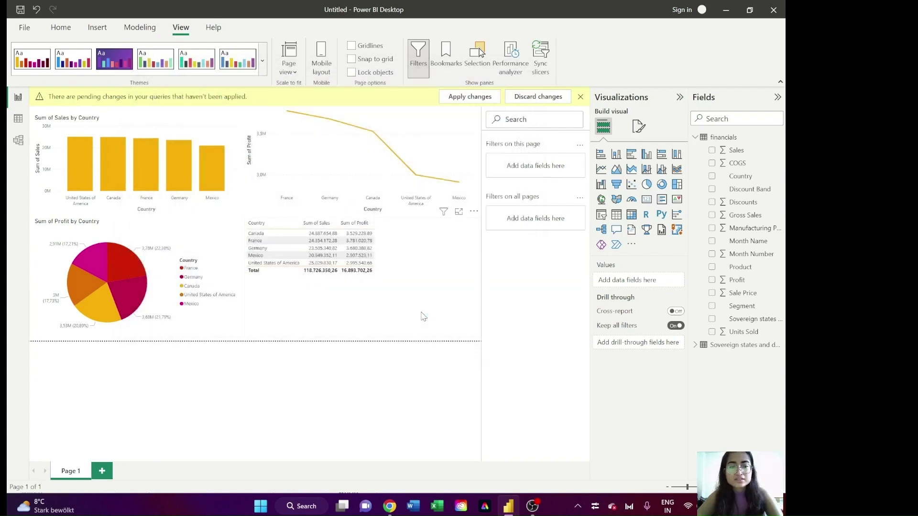
click(438, 276)
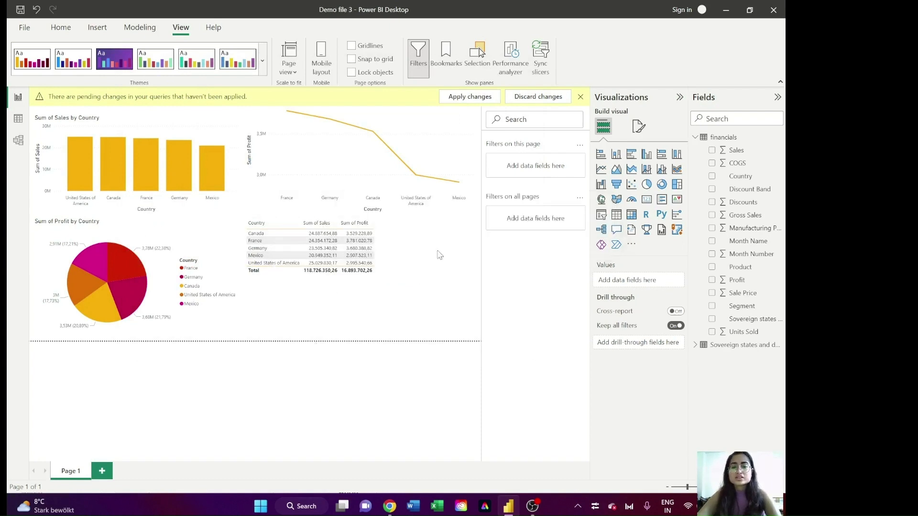
Step: Switch to the Windows desktop and open the saved Demo file 3 in Power BI Desktop
key(super+d)
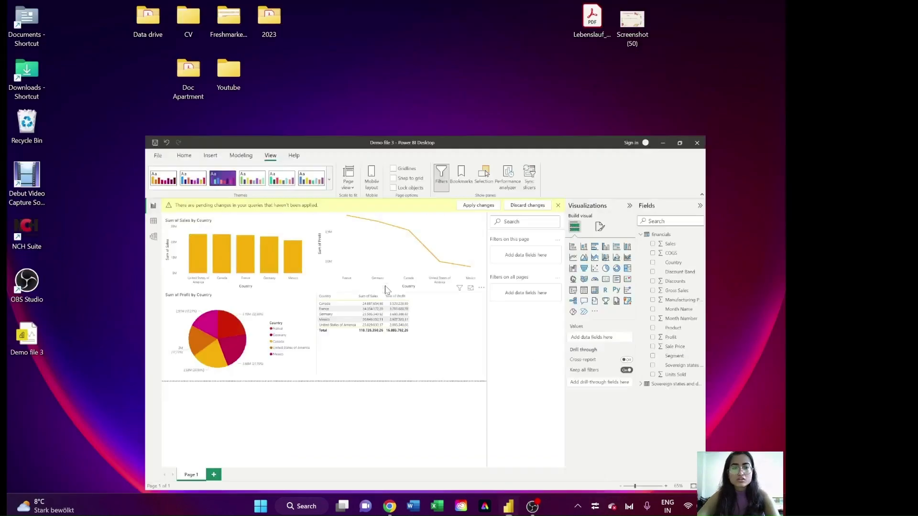
double_click(30, 346)
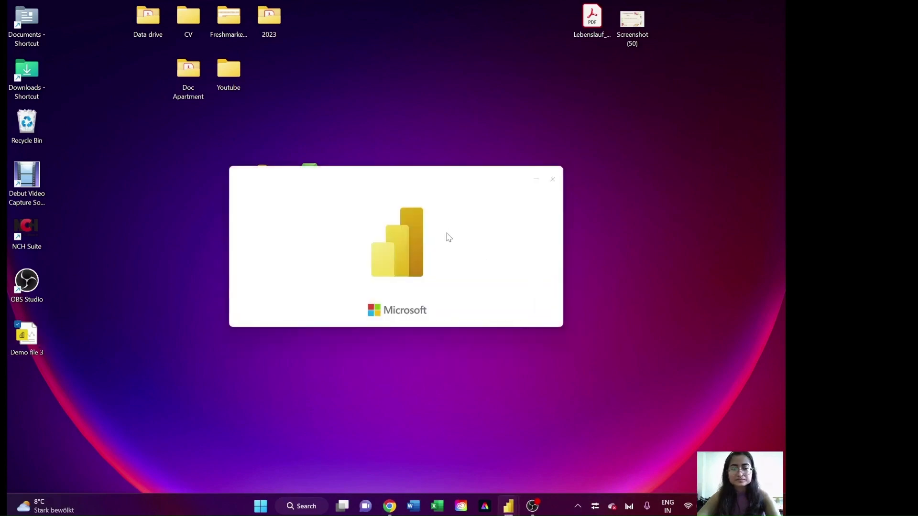
drag(449, 238, 435, 223)
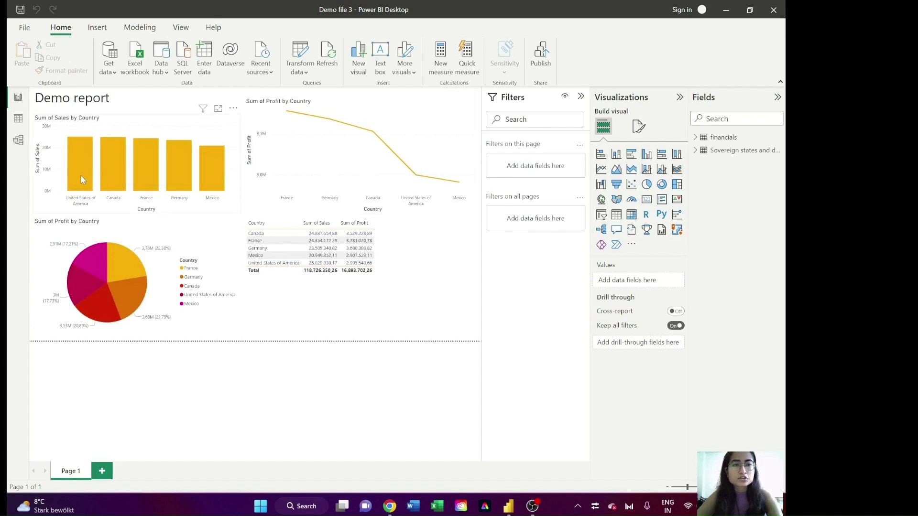
Step: Test cross-filtering from the sales column chart with United States of America and Germany, clear it, and select the table
click(80, 162)
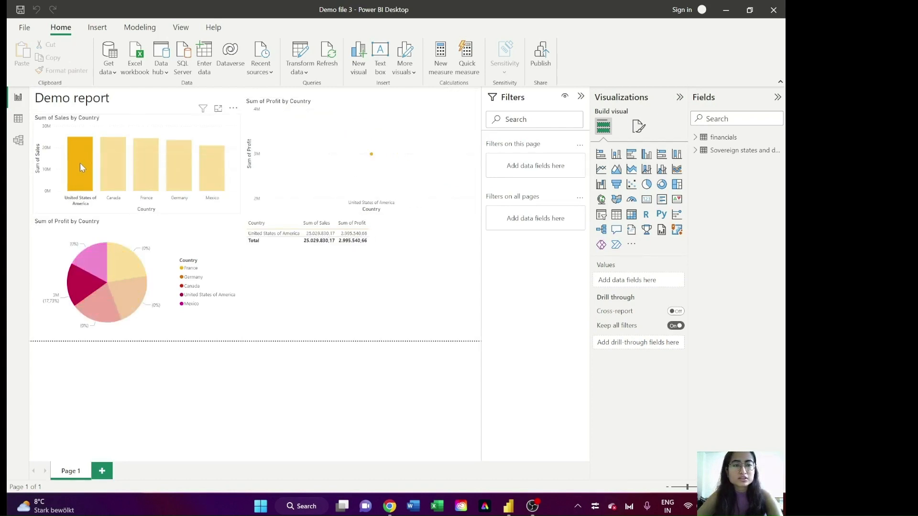
click(176, 170)
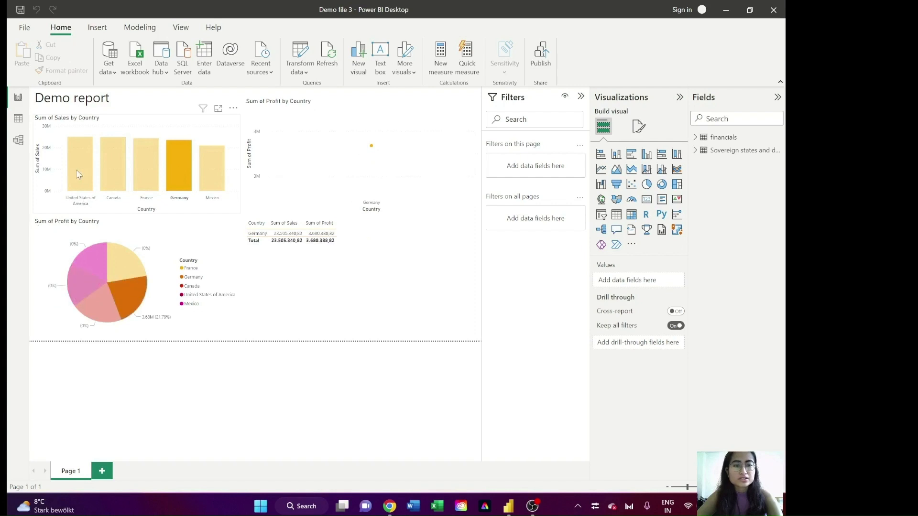
click(177, 170)
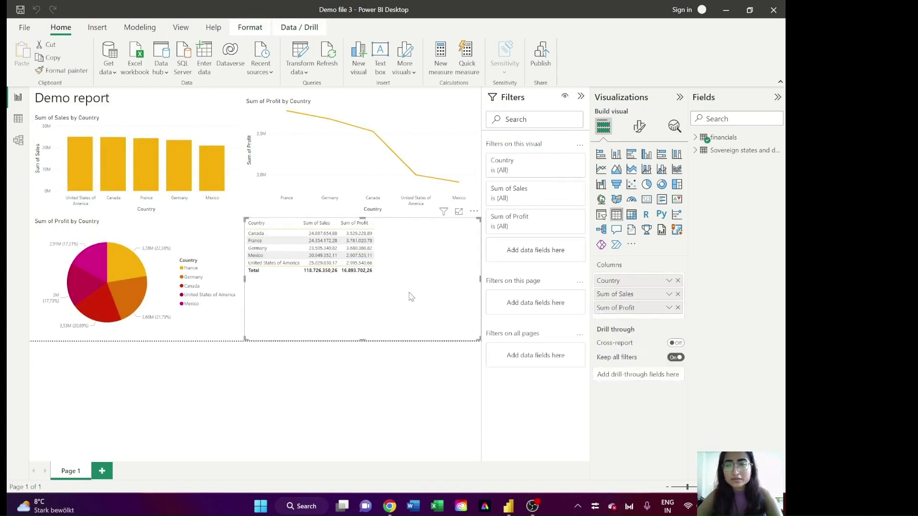
click(349, 368)
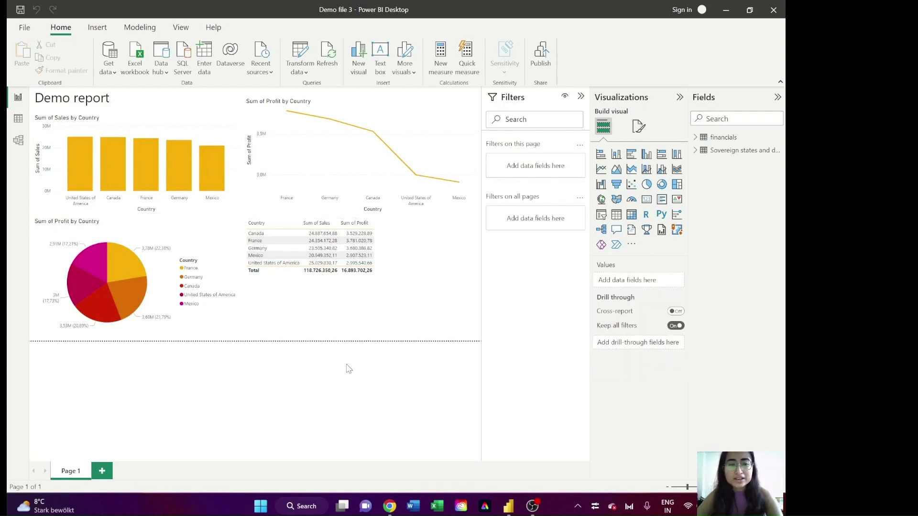
click(414, 321)
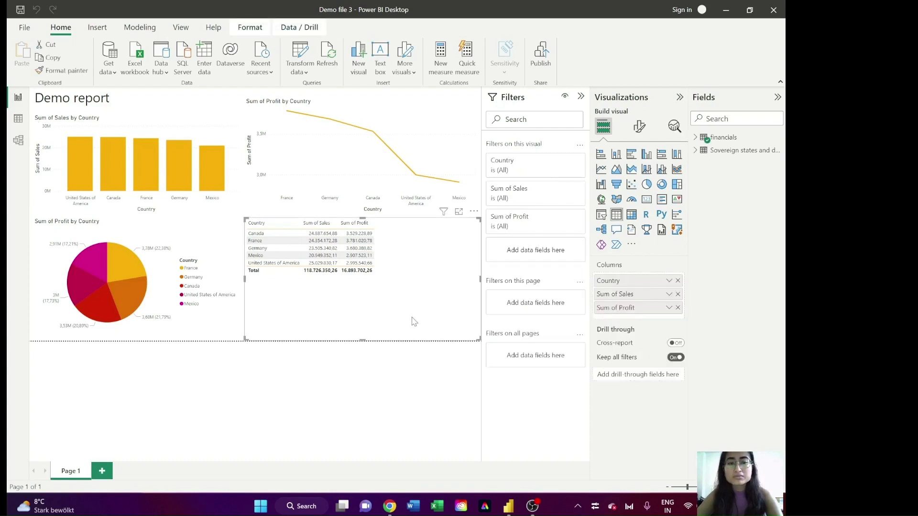